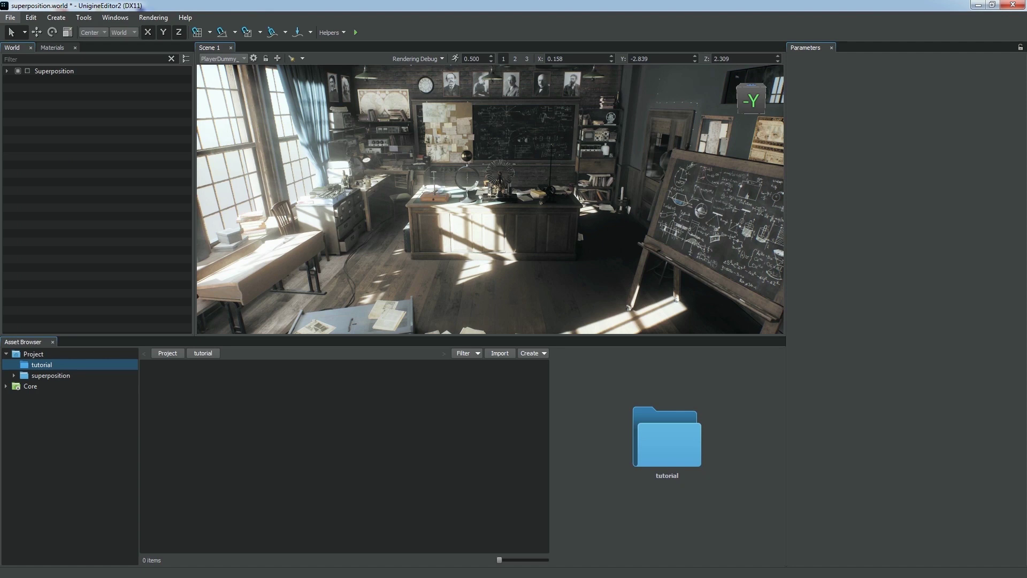
Step: Import device_calculator.FBX into the tutorial folder with the default import options
key(ctrl+s)
click(506, 355)
double_click(303, 163)
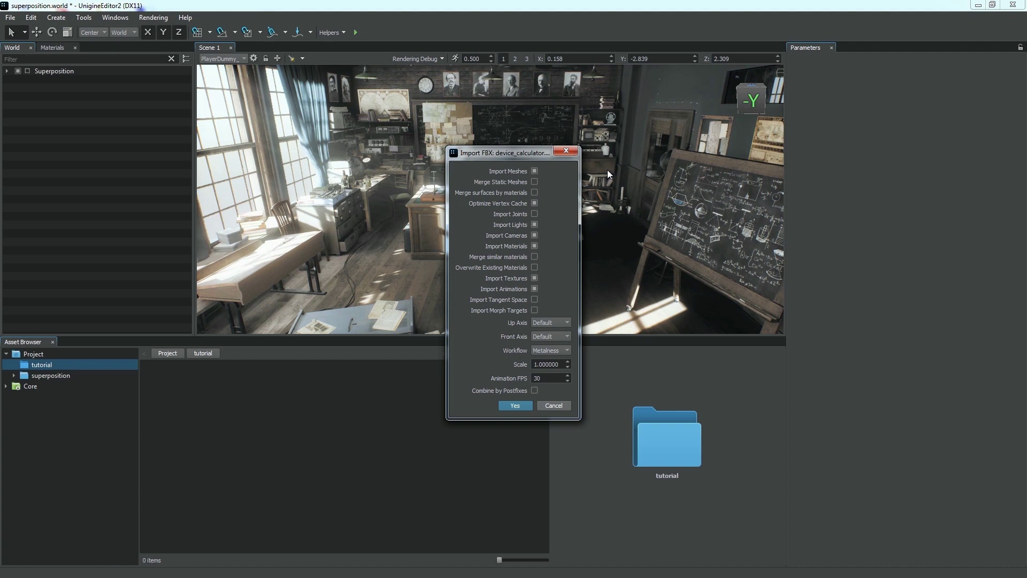
click(511, 407)
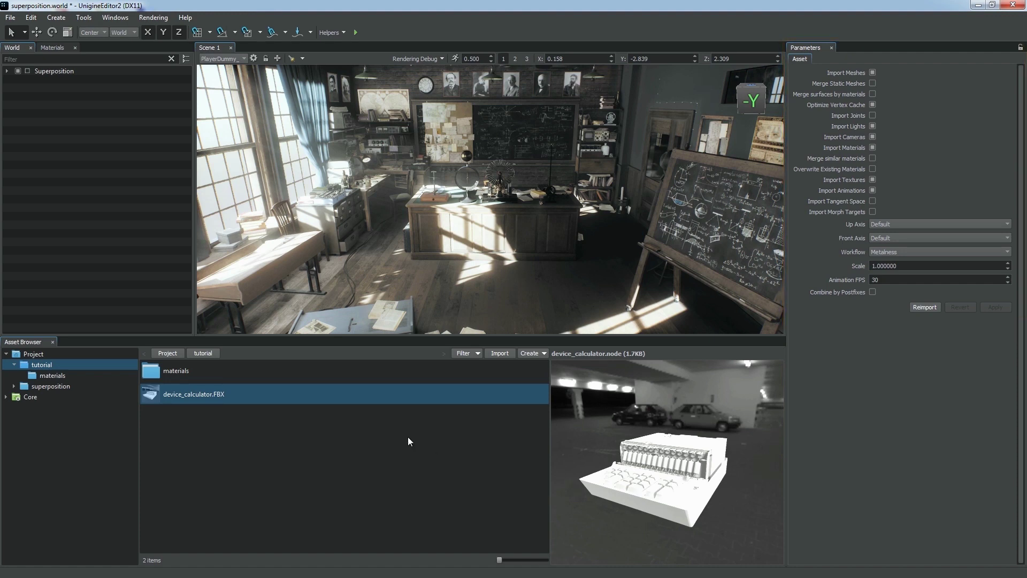
Step: Examine the imported materials folder and the node and LOD meshes contained in device_calculator.FBX
double_click(252, 370)
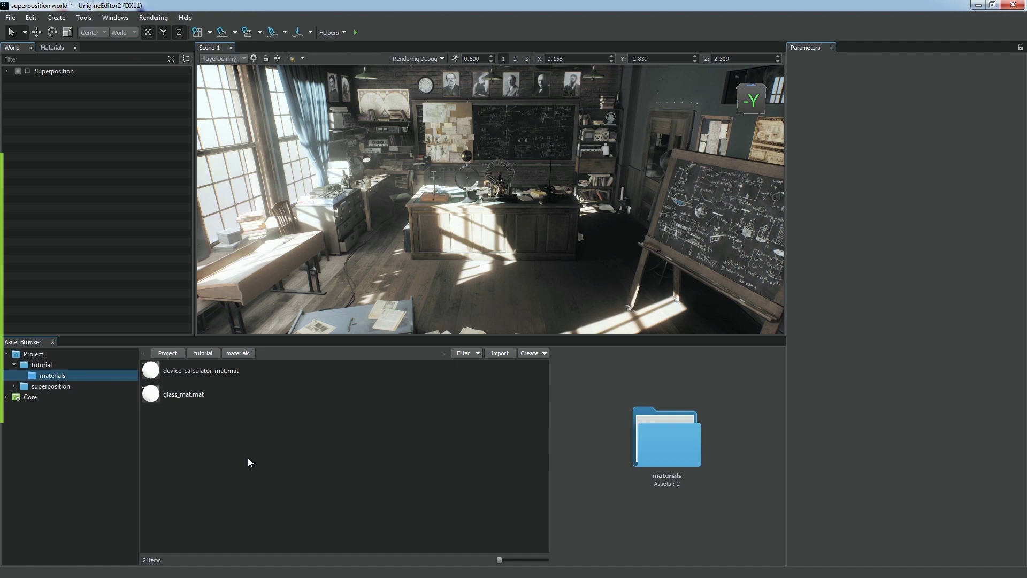
click(204, 353)
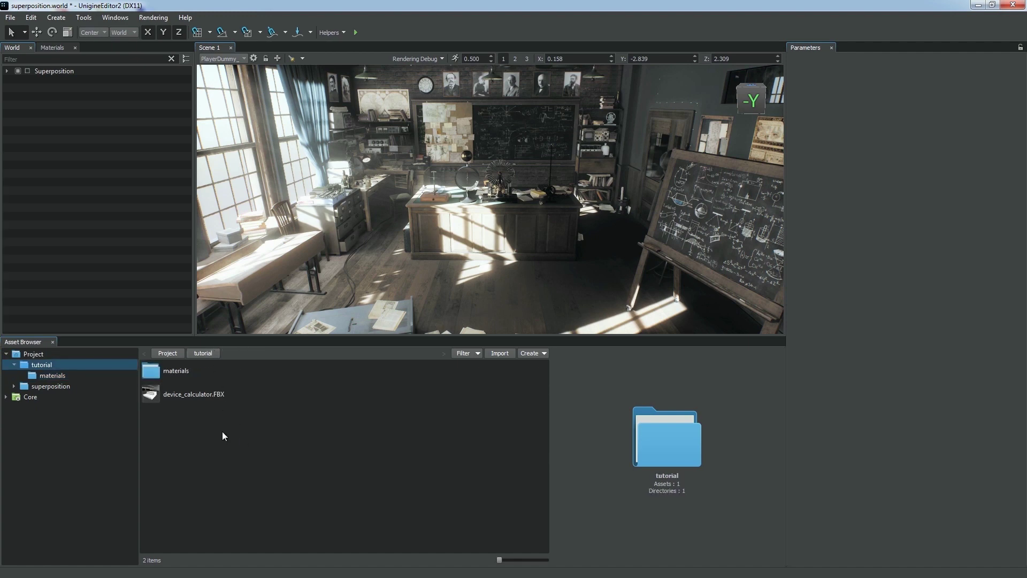
click(221, 392)
right_click(222, 392)
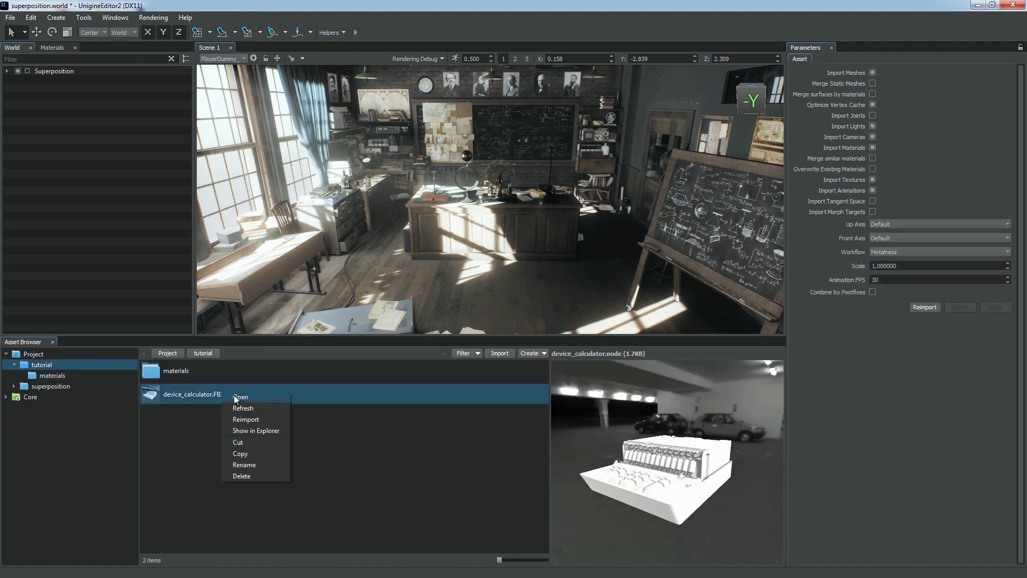
click(239, 398)
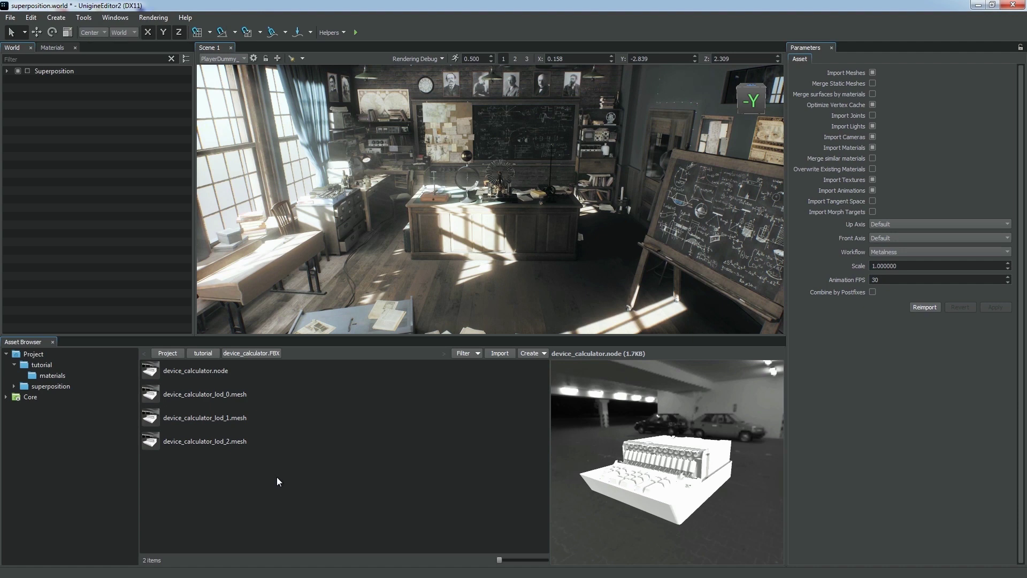
click(246, 401)
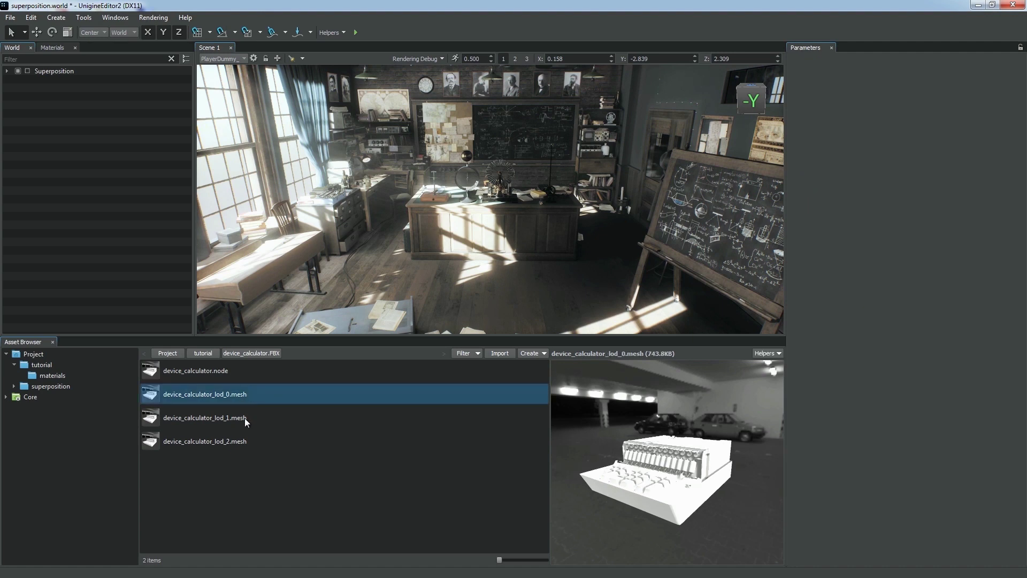
click(245, 418)
click(243, 443)
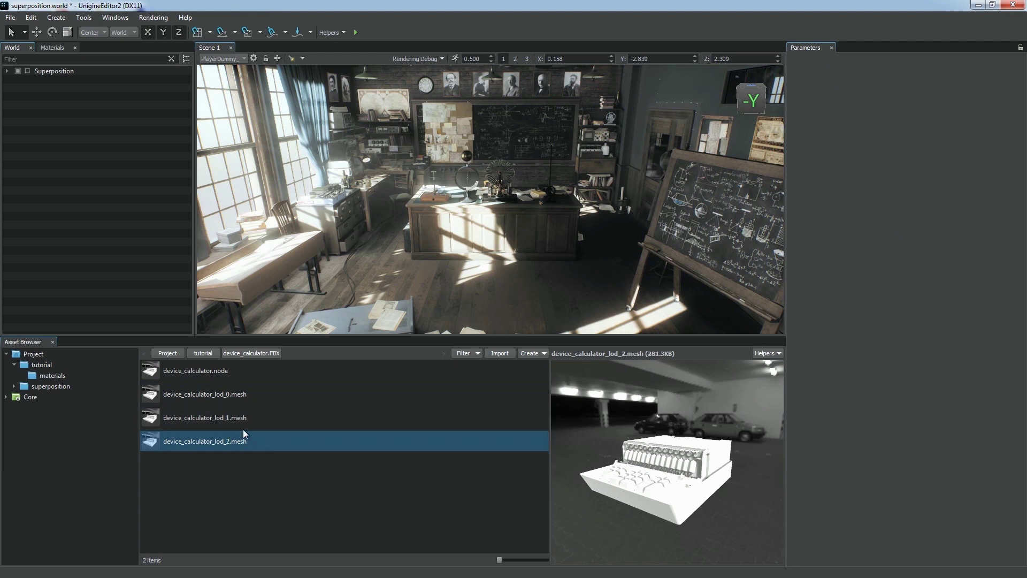
click(243, 370)
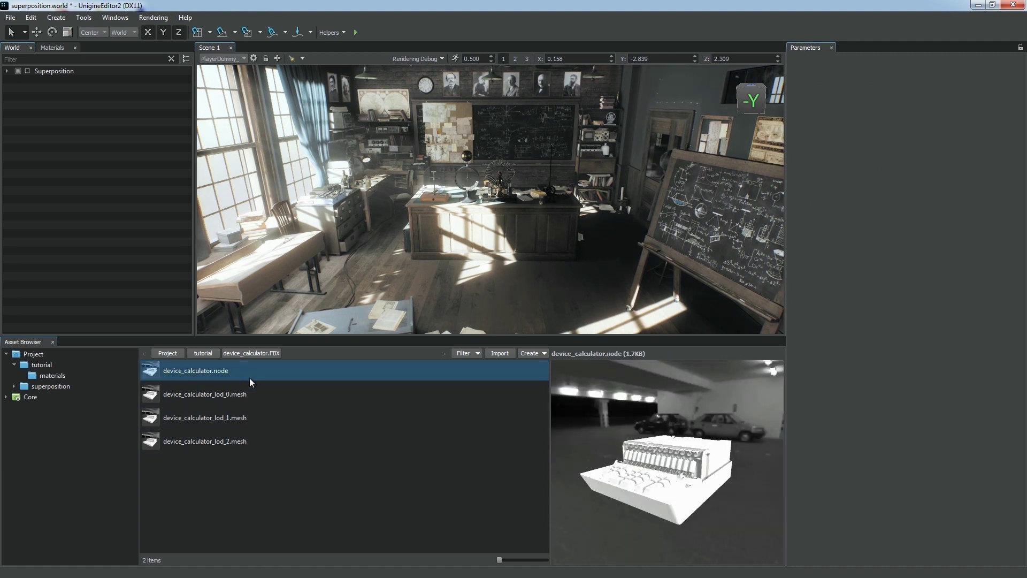
click(209, 353)
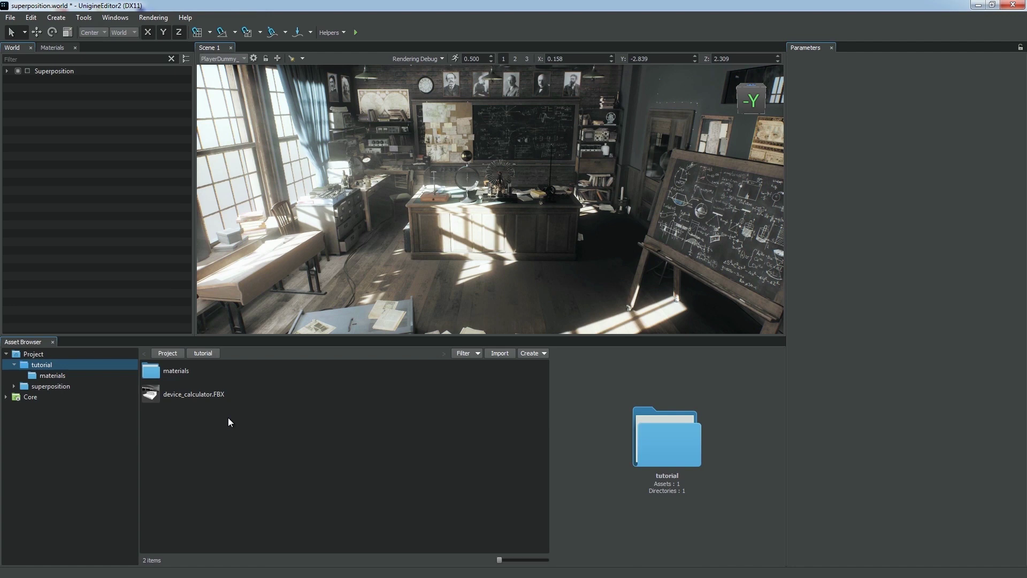
Step: Place device_calculator.FBX in the classroom scene and move it to the camera
drag(213, 395, 444, 309)
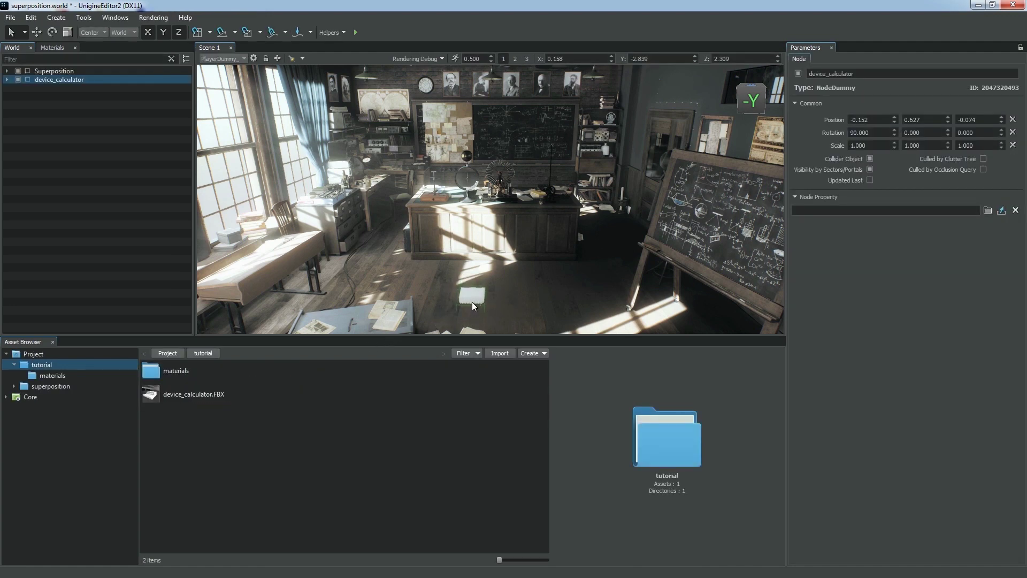
drag(474, 262, 486, 141)
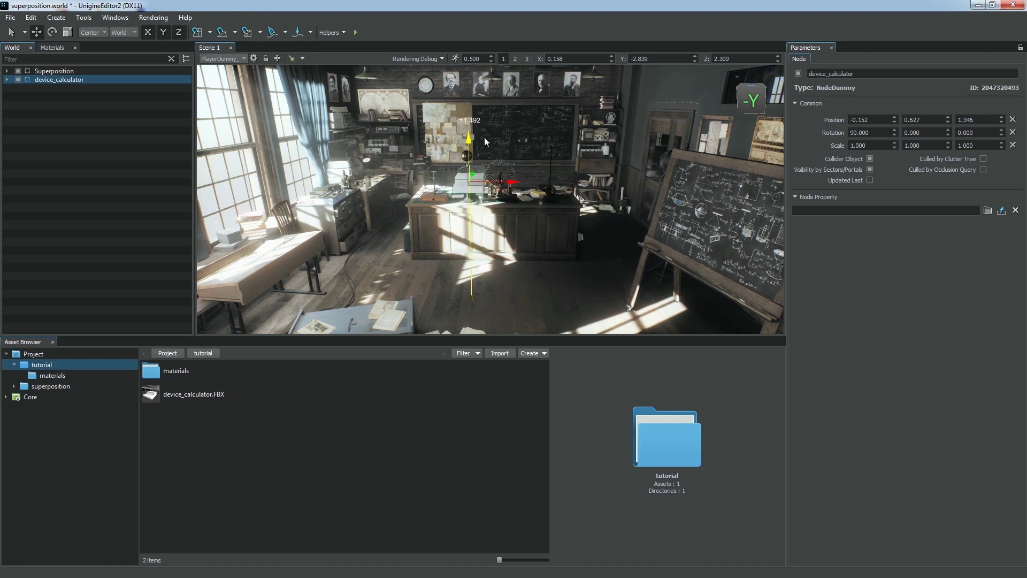
drag(484, 138, 485, 137)
click(31, 17)
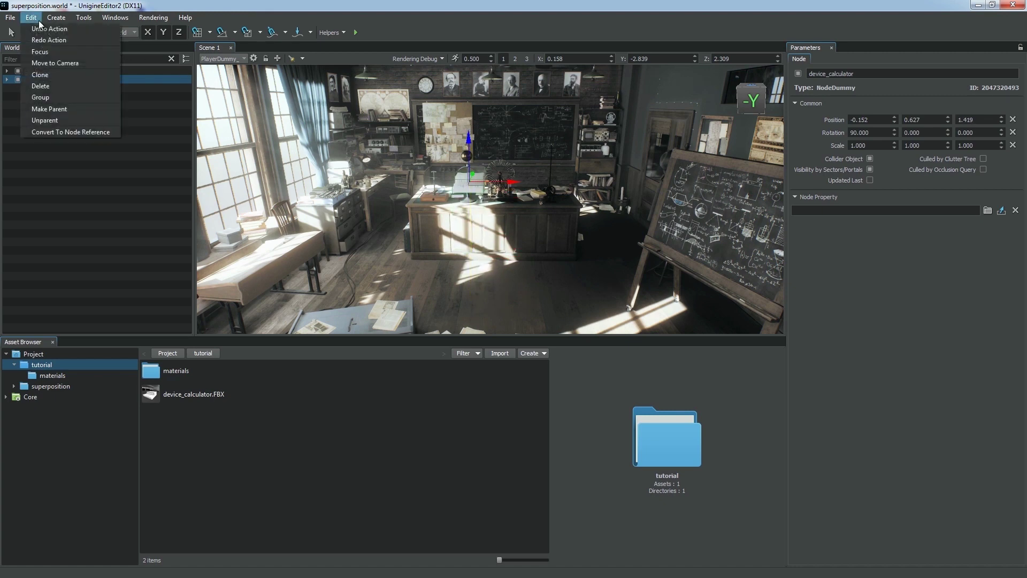
click(54, 63)
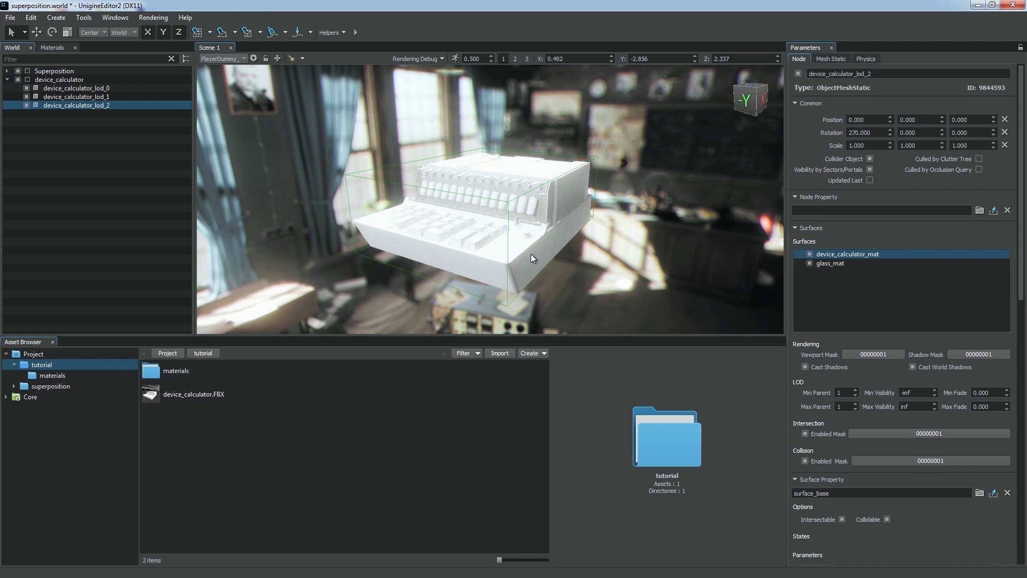
Step: Create a folder named textures inside the tutorial folder
click(531, 254)
click(544, 354)
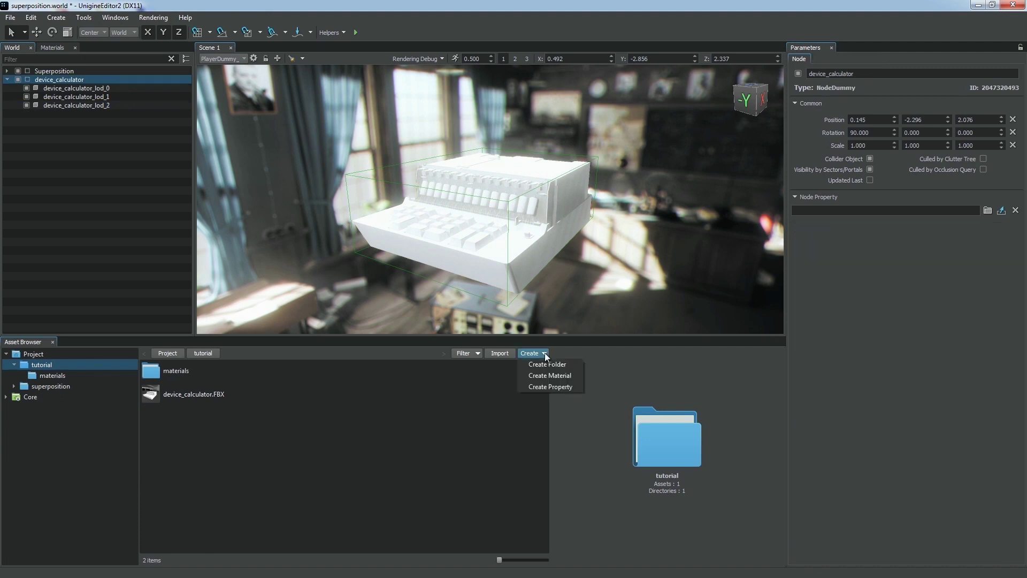
click(545, 364)
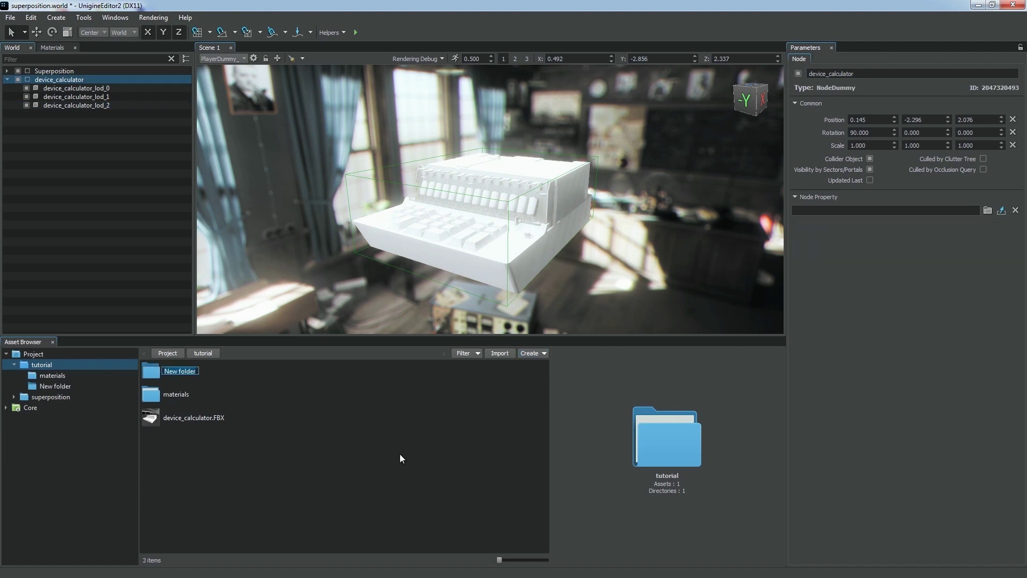
text(textures)
key(Return)
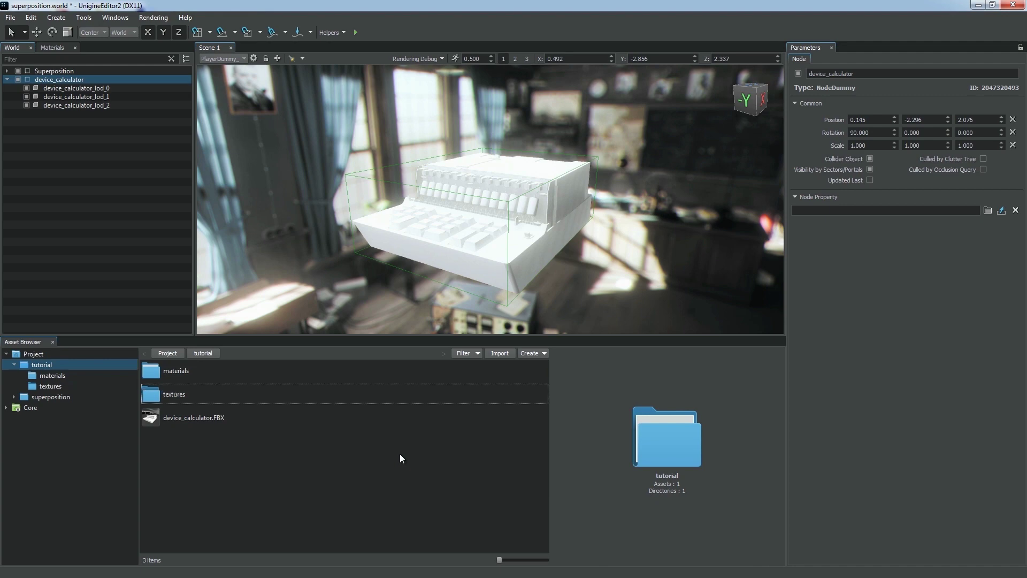
Step: Import the calculator's texture files, from device_calculator_a.jpg through device_calculator_sh.jpg, into the textures folder
double_click(294, 393)
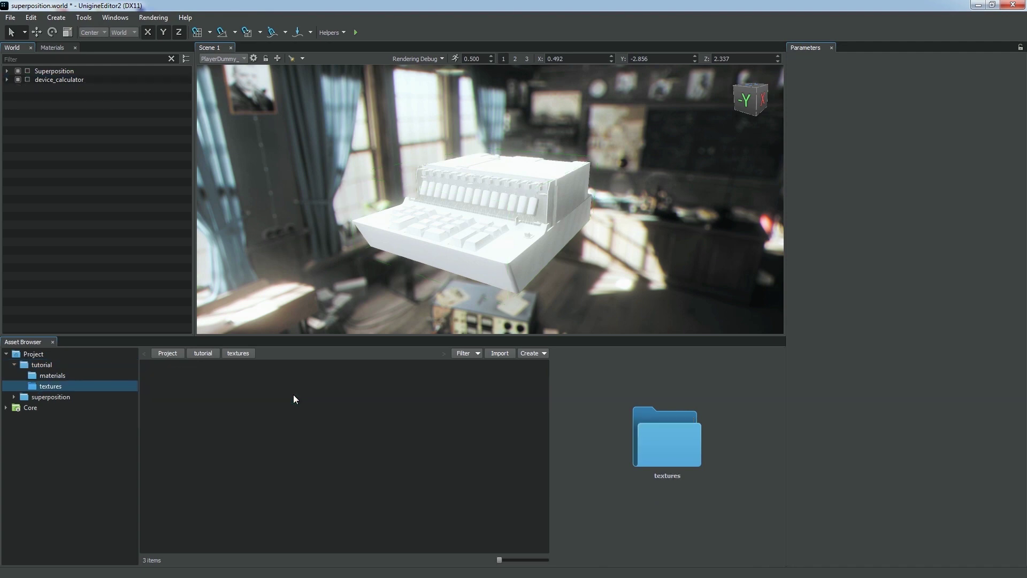
click(494, 354)
click(361, 158)
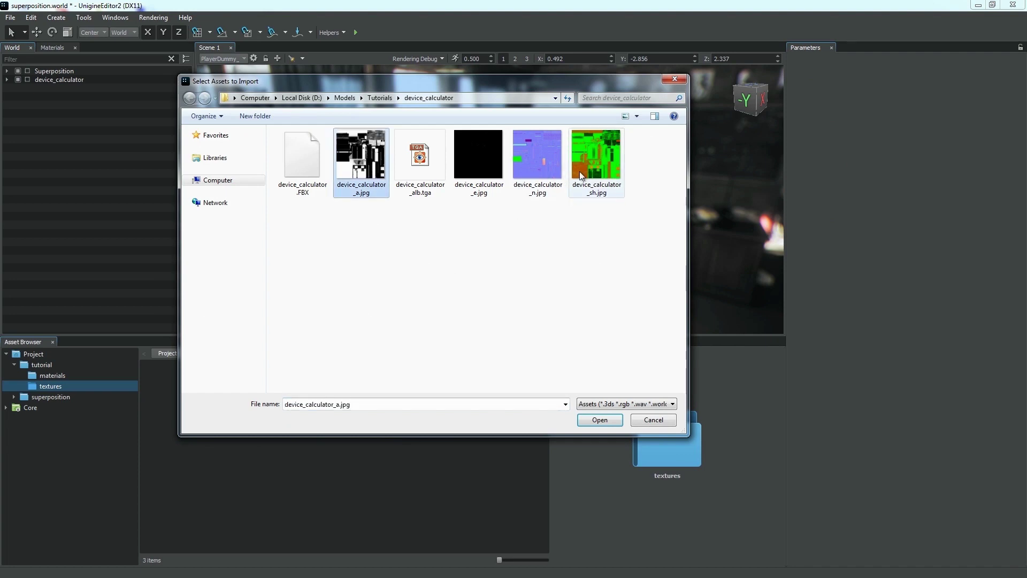
shift+click(581, 172)
click(592, 420)
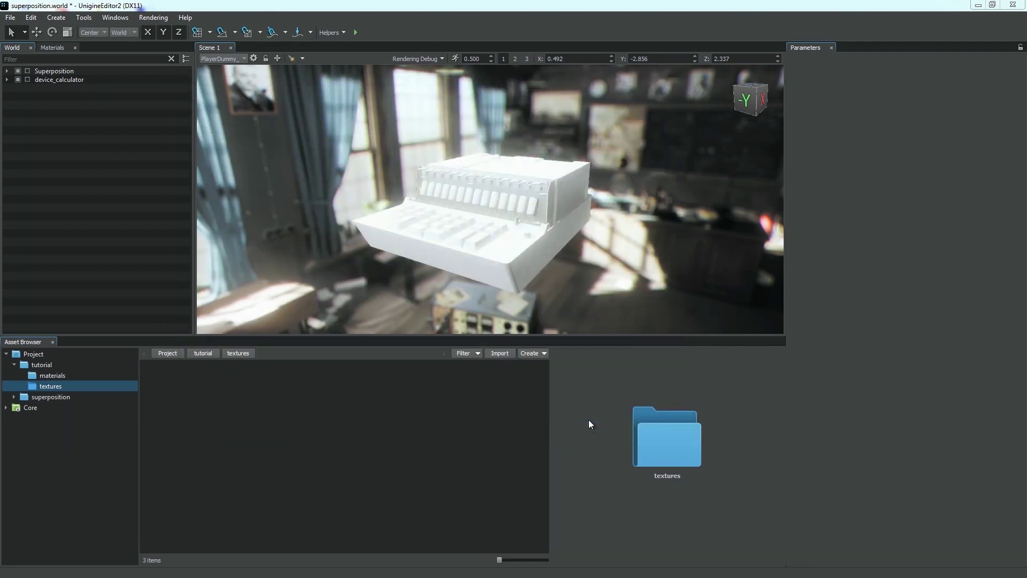
Step: Enable the Ambient Occlusion and Emission states on the calculator body's material, device_calculator_mat
click(536, 230)
click(842, 267)
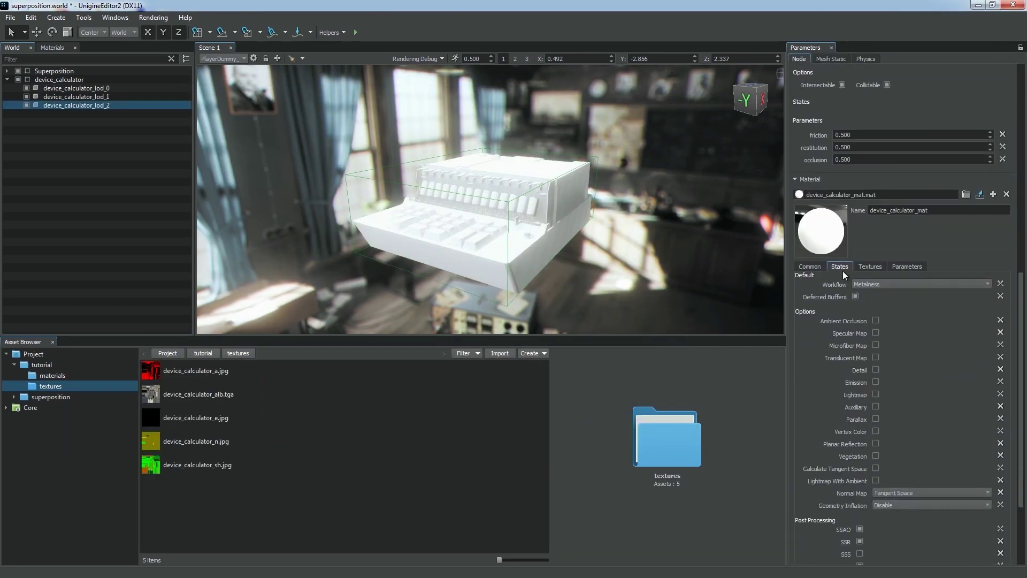
click(875, 320)
click(876, 381)
Step: Assign the imported alb, sh, n, a and e textures to device_calculator_mat's Albedo, Shading, Normal, Ambient Occlusion and Emission slots
click(870, 266)
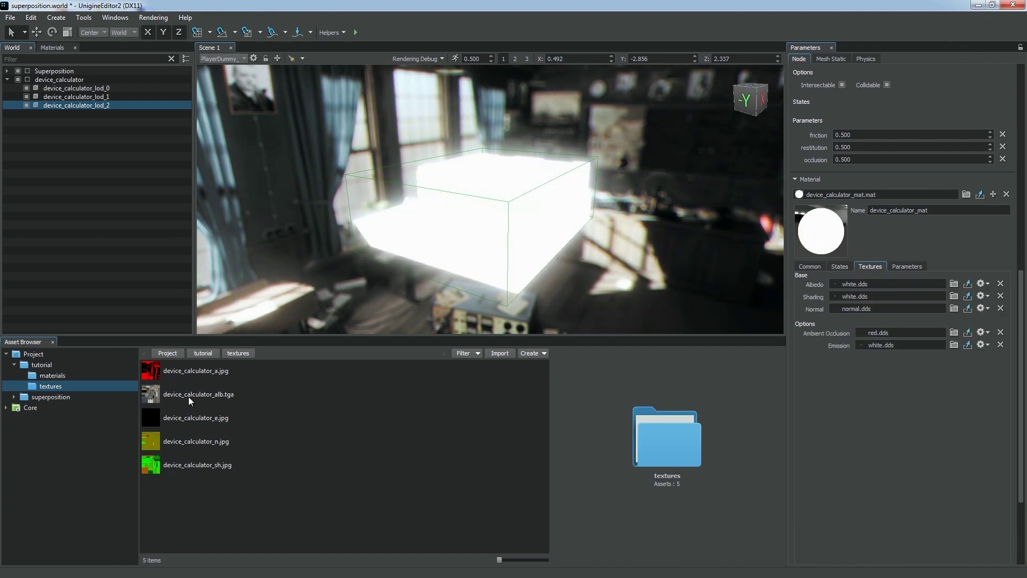
drag(190, 399, 845, 283)
drag(189, 441, 856, 308)
drag(168, 468, 856, 299)
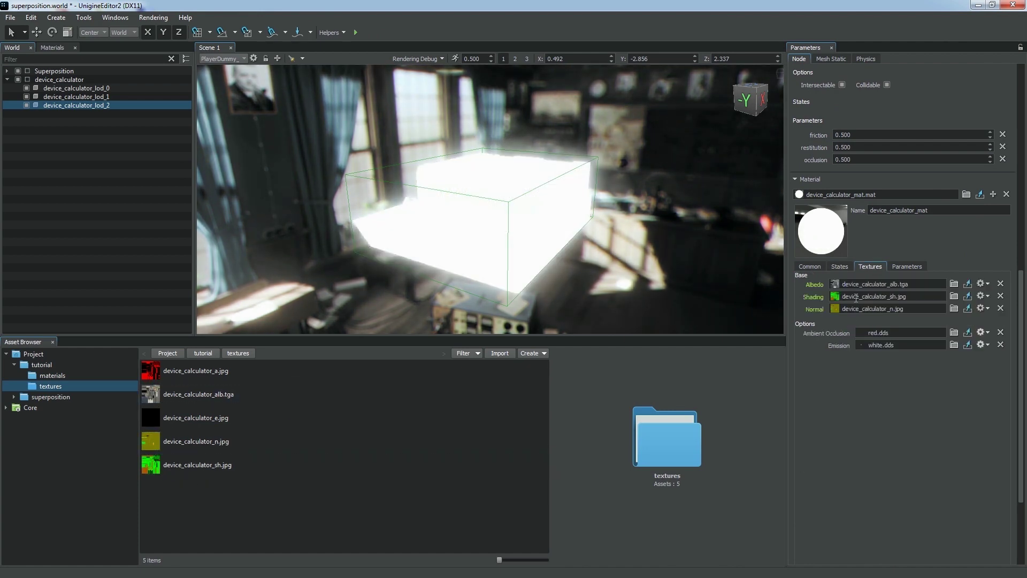
drag(188, 370, 904, 333)
drag(248, 423, 904, 345)
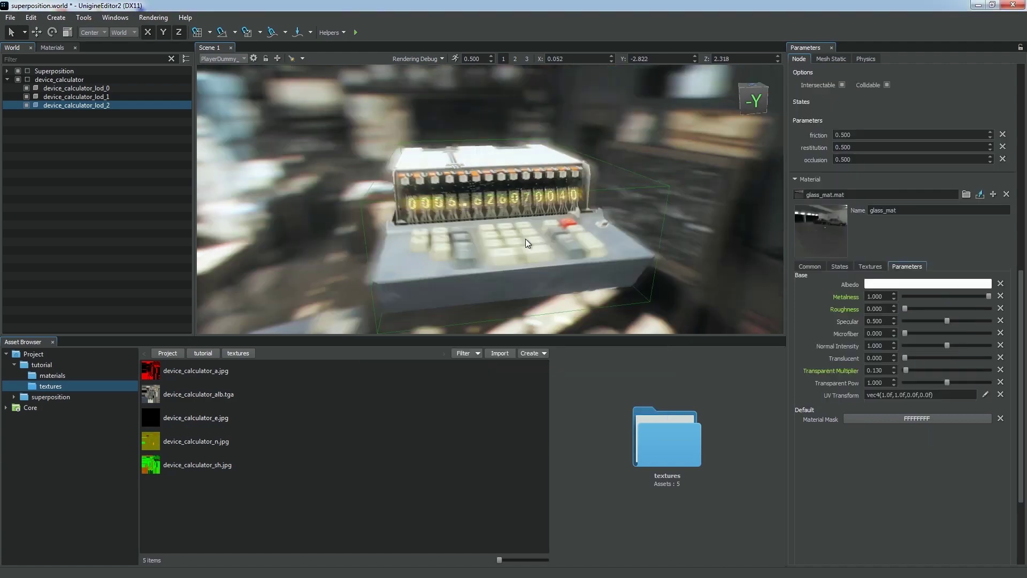
Step: Delete the device_calculator node with its three LOD children from the world
right_drag(525, 239, 95, 130)
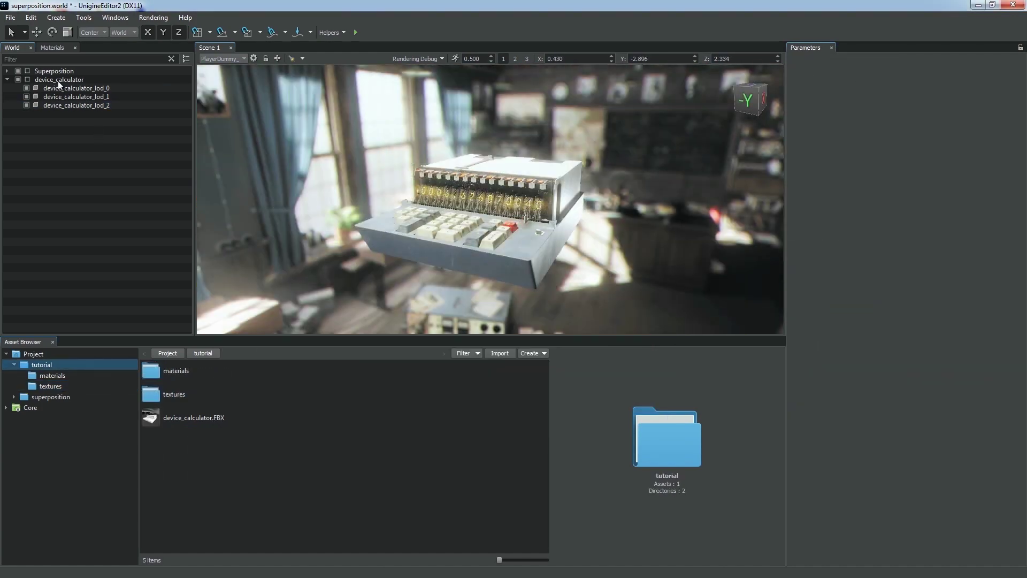
right_click(58, 81)
click(84, 191)
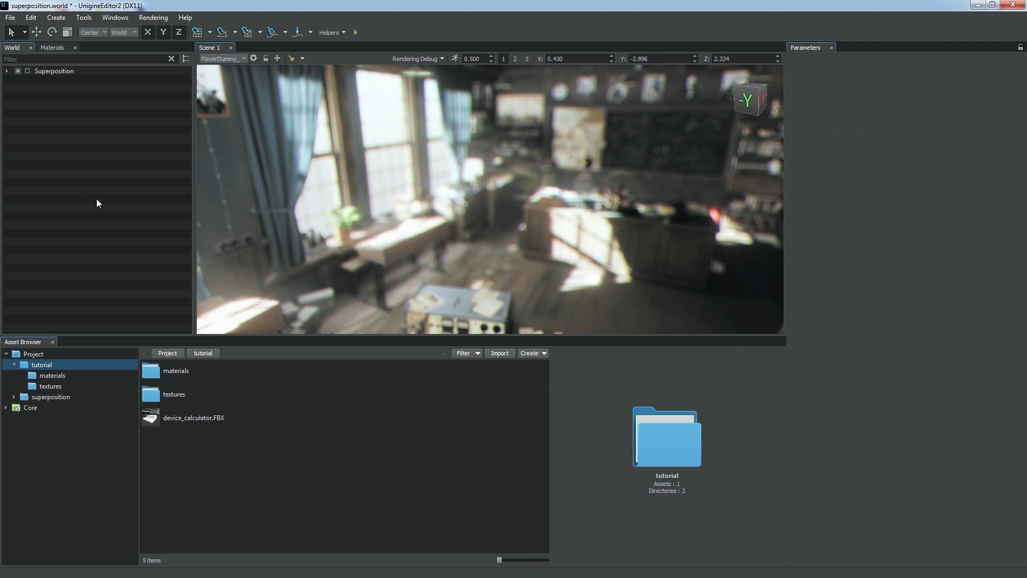
Step: Enable Combine by Postfixes for device_calculator.FBX, apply it to reimport the asset, and rotate the preview to check the model
click(175, 417)
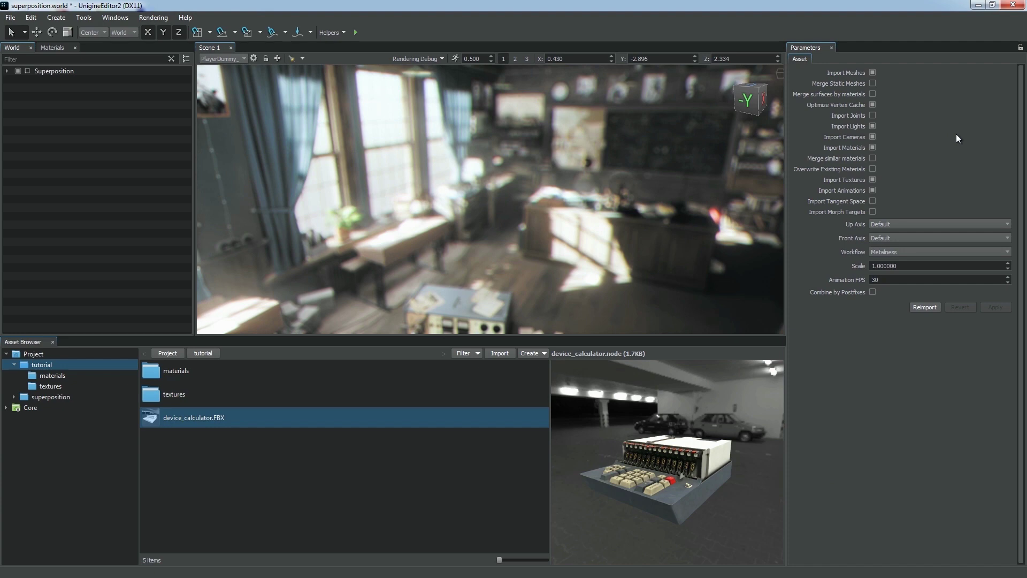
click(873, 292)
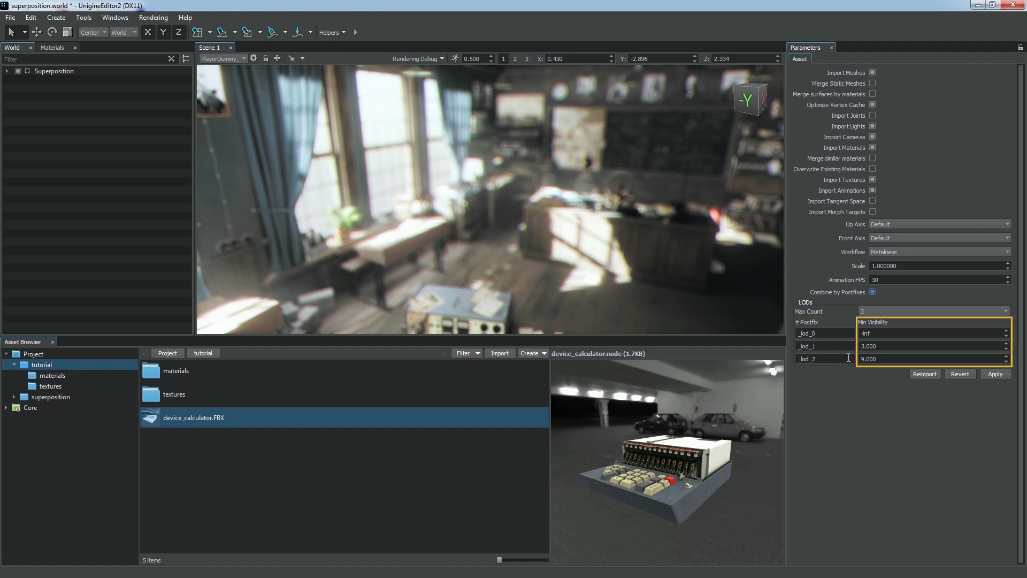
click(996, 375)
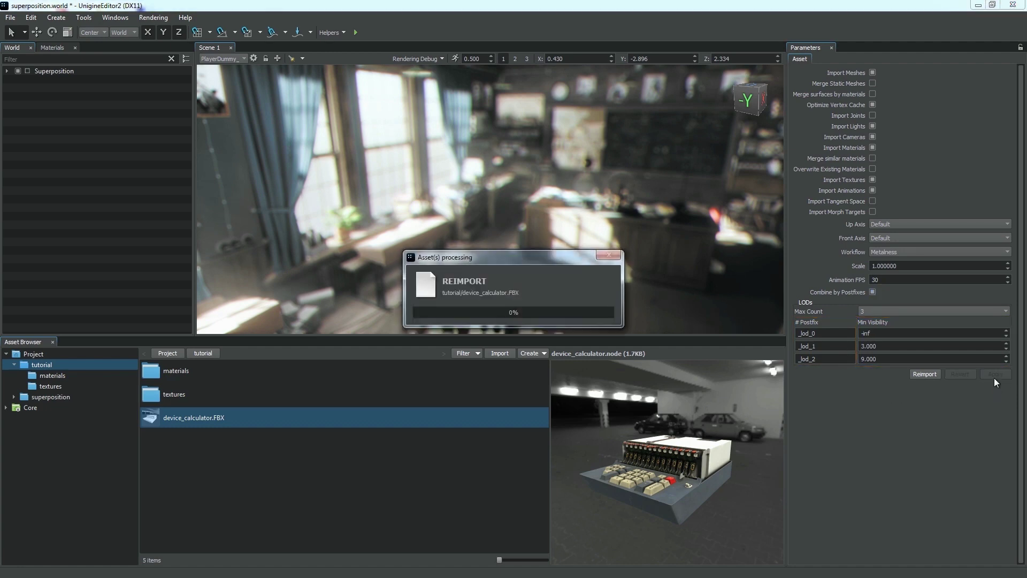
drag(595, 487, 733, 490)
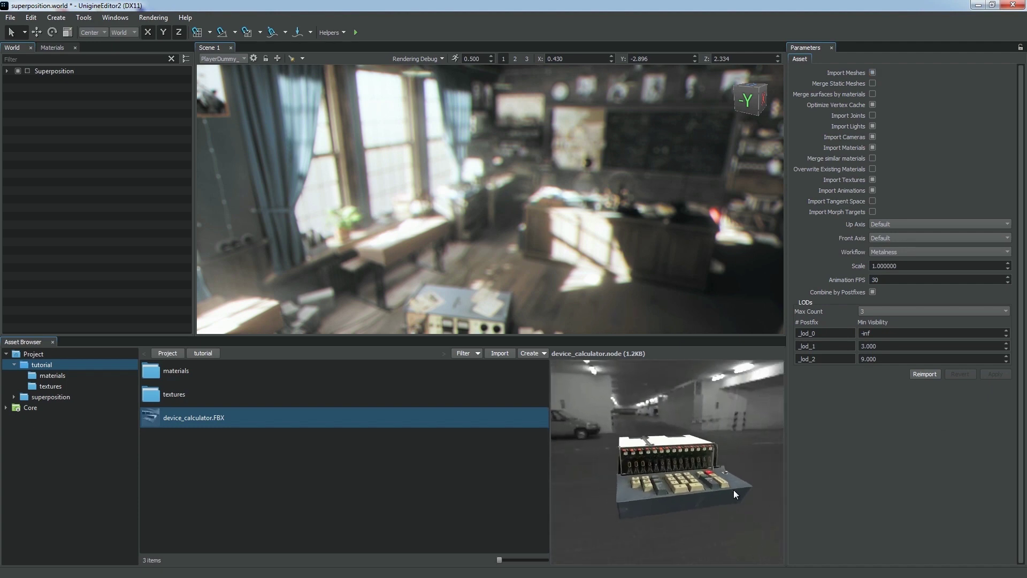
Step: Place the reimported device_calculator.FBX in the scene and move it to the camera
drag(224, 422, 532, 270)
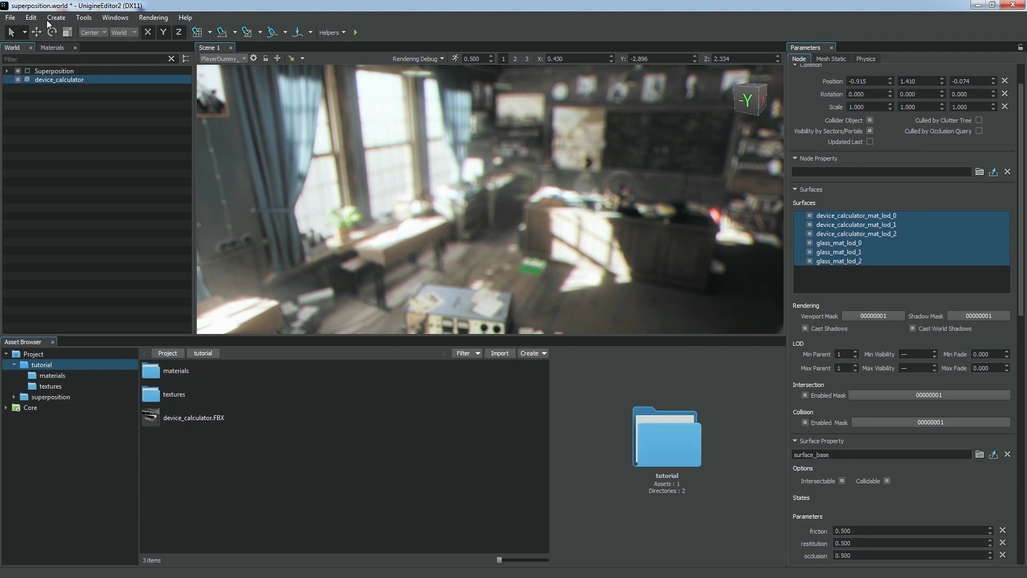
click(27, 19)
click(54, 63)
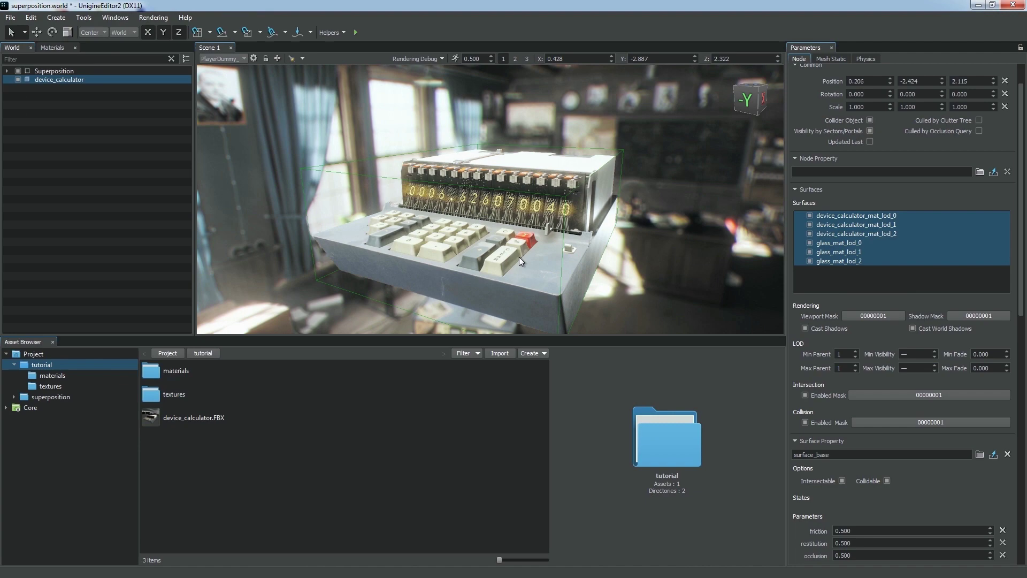
Step: Inspect the LOD visibility settings of surfaces device_calculator_mat_lod_0, device_calculator_mat_lod_1 and device_calculator_mat_lod_2
alt+drag(512, 248, 669, 238)
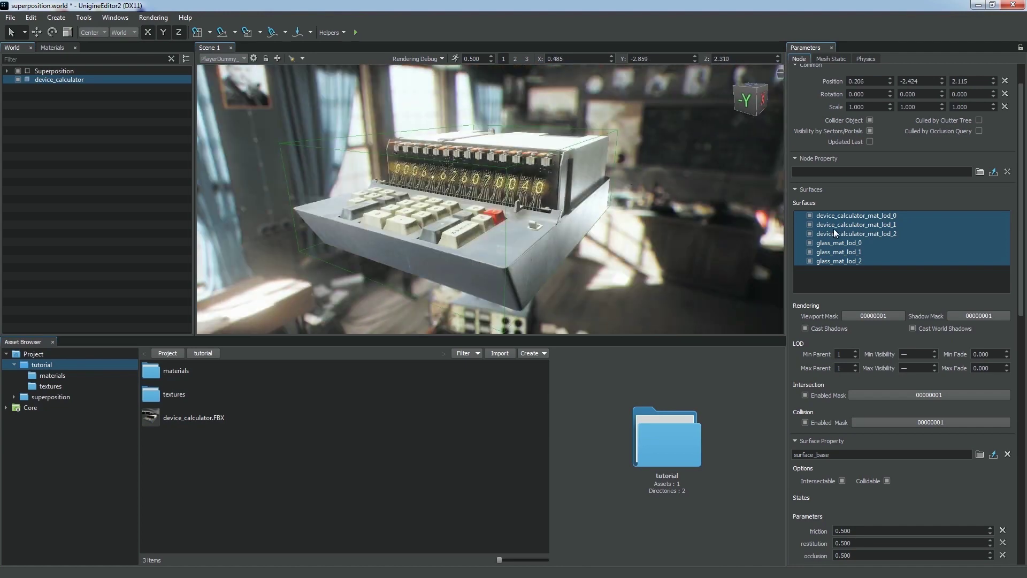
click(901, 216)
click(895, 226)
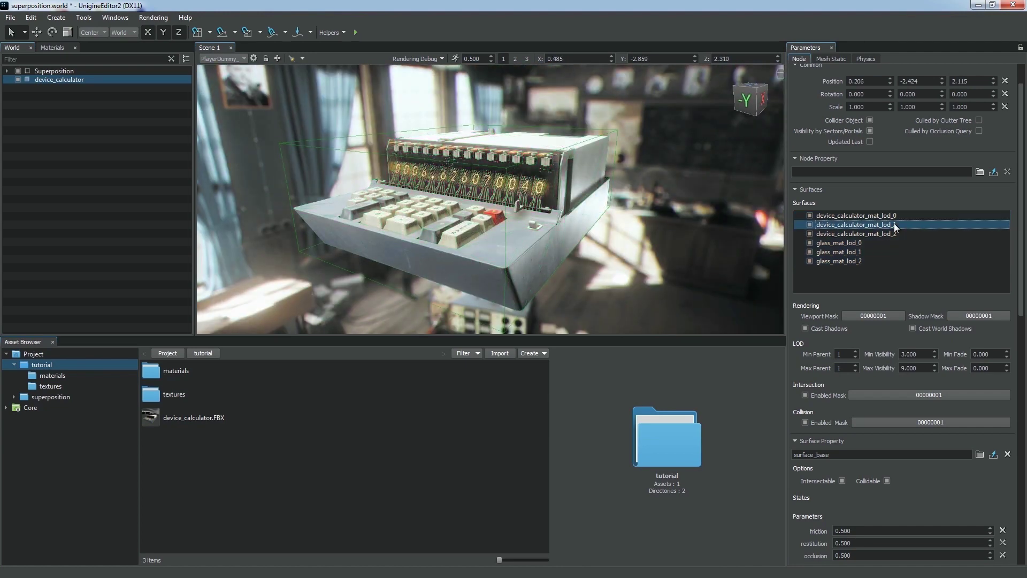
click(901, 235)
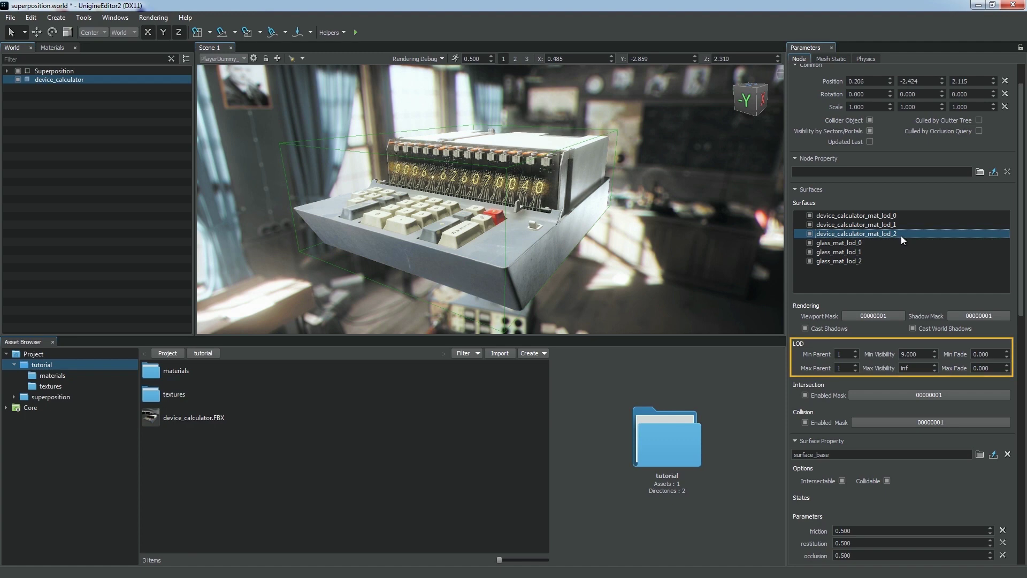
Step: Inspect the LOD visibility settings of surfaces glass_mat_lod_0, glass_mat_lod_1 and glass_mat_lod_2
click(895, 243)
click(890, 252)
click(888, 261)
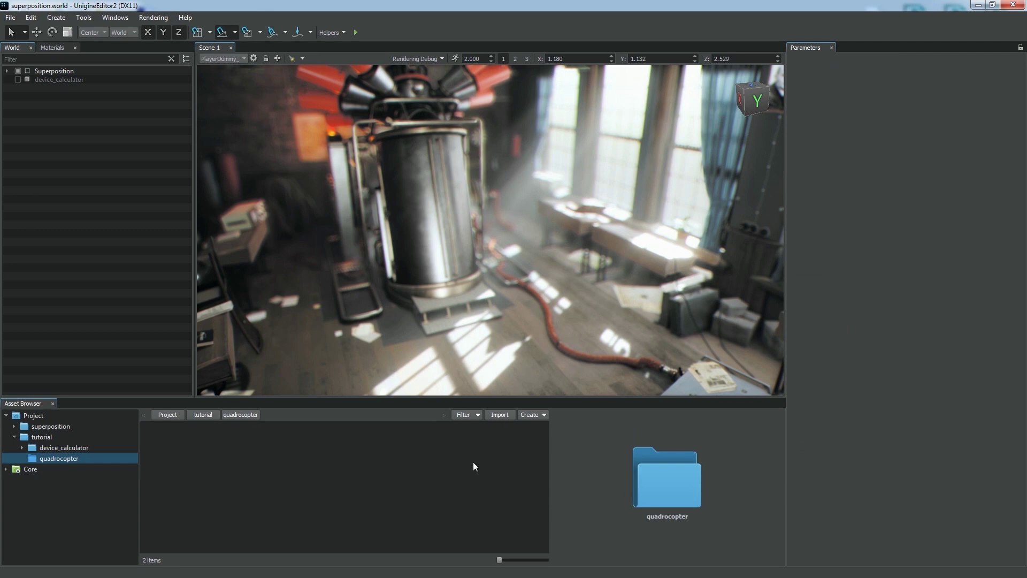
Step: Import all texture files from the source model's quadrocopter/textures folder into the project's tutorial/quadrocopter folder
click(497, 415)
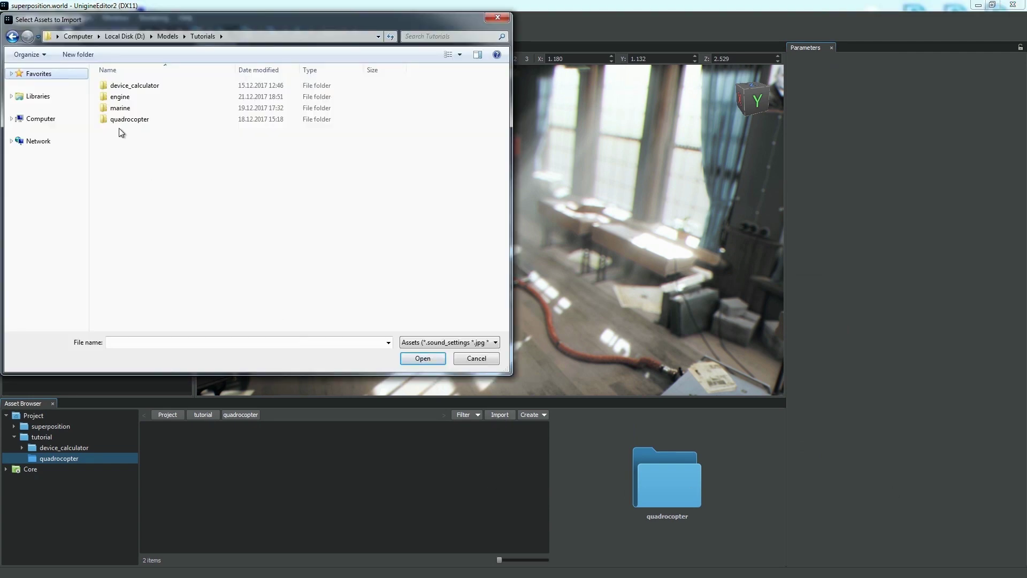
double_click(128, 119)
click(128, 98)
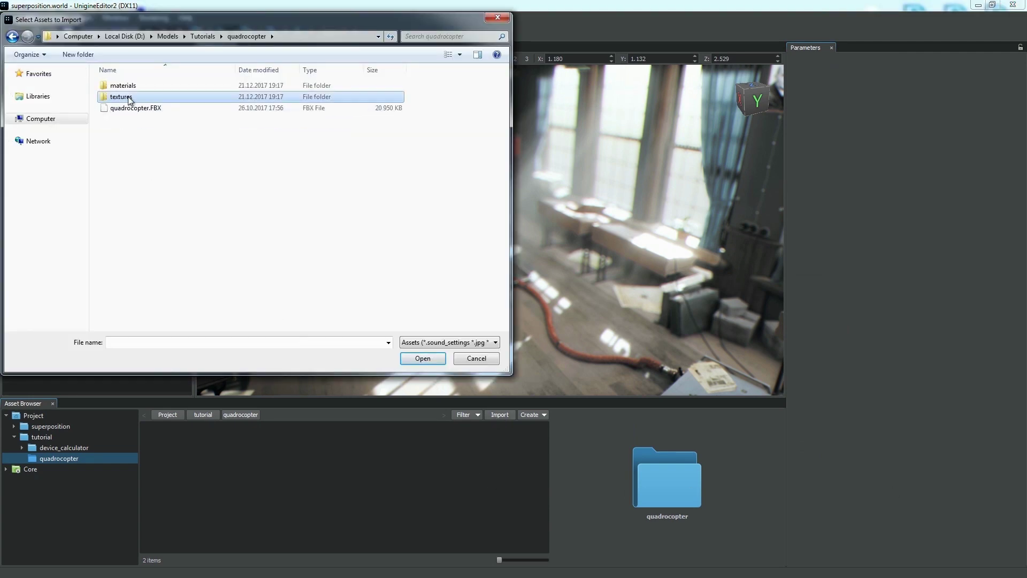
double_click(129, 98)
click(127, 96)
shift+click(432, 255)
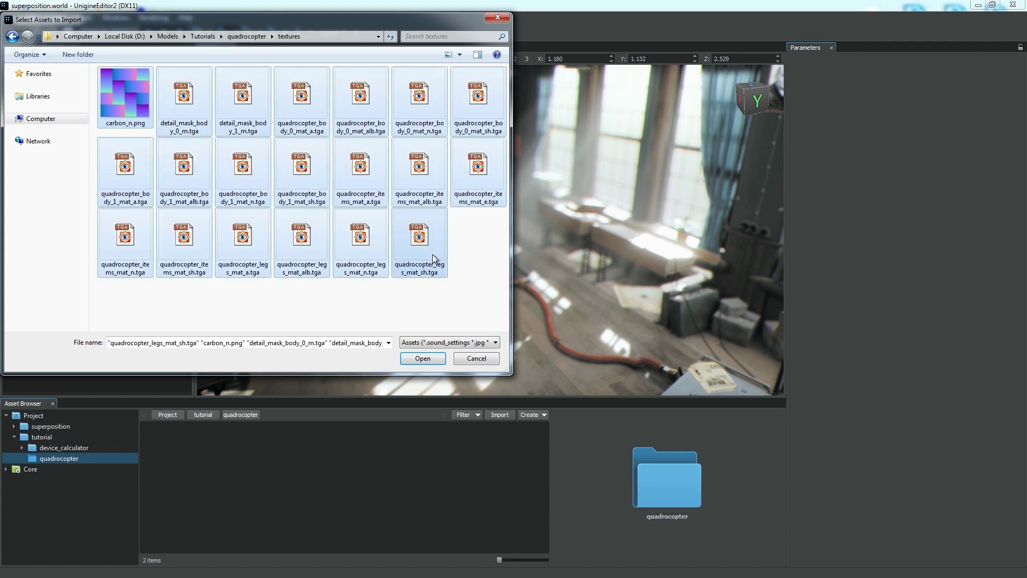
click(428, 361)
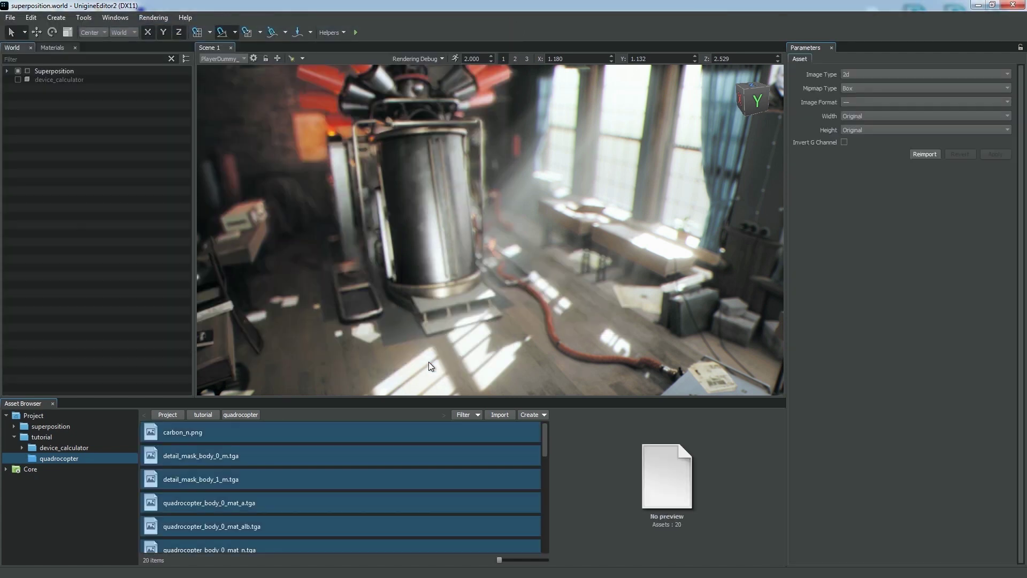
Step: Create a folder named textures inside quadrocopter and move all the imported texture assets into it
click(529, 415)
click(553, 425)
text(textures)
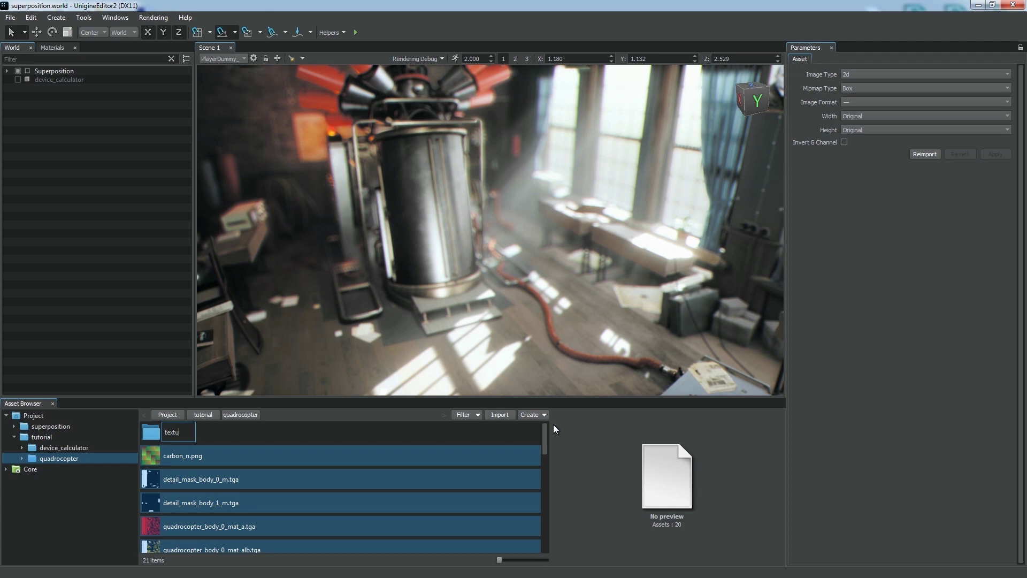
key(Return)
drag(265, 471, 171, 435)
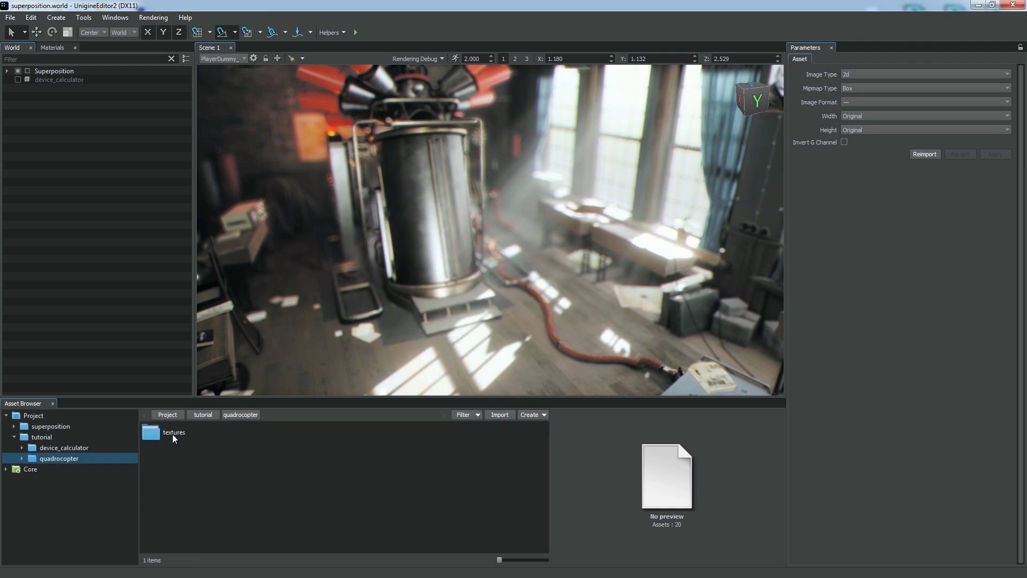
Step: Create a folder named materials inside the quadrocopter folder
click(529, 414)
click(553, 425)
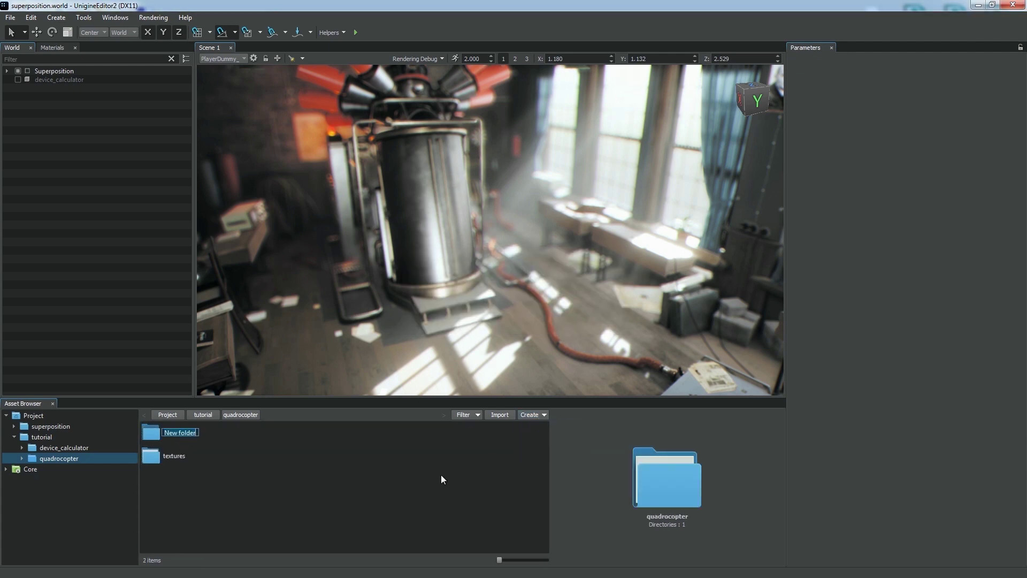
text(materials)
key(Return)
Step: Import body_0_mat.mat, body_1_mat.mat and items_mat.mat into the quadrocopter/materials folder
click(500, 415)
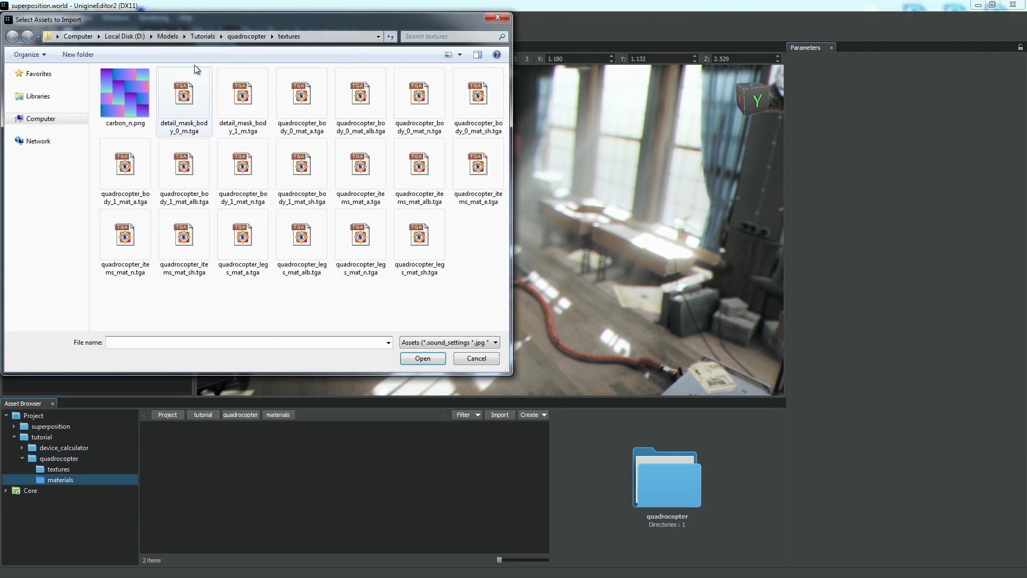
click(247, 36)
double_click(166, 84)
click(155, 86)
shift+click(161, 118)
click(414, 363)
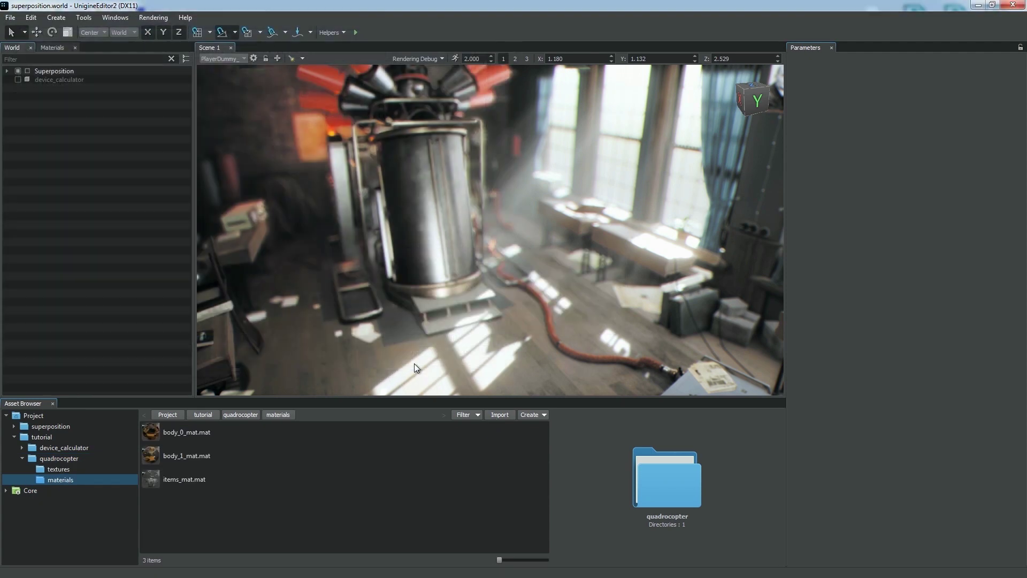
Step: Import quadrocopter.FBX into the quadrocopter folder with the default import options and Animation FPS 30
click(241, 415)
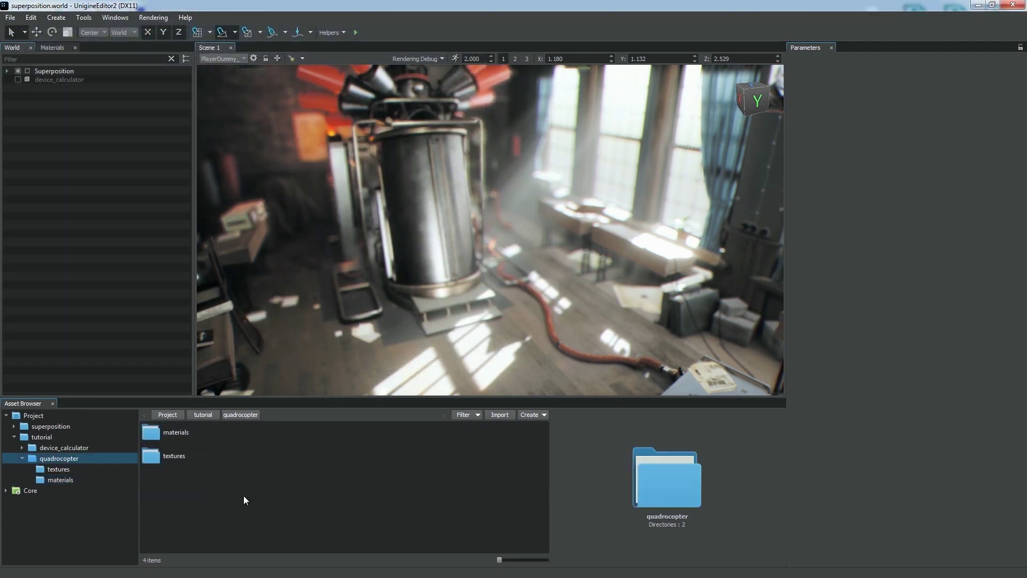
click(486, 415)
click(239, 36)
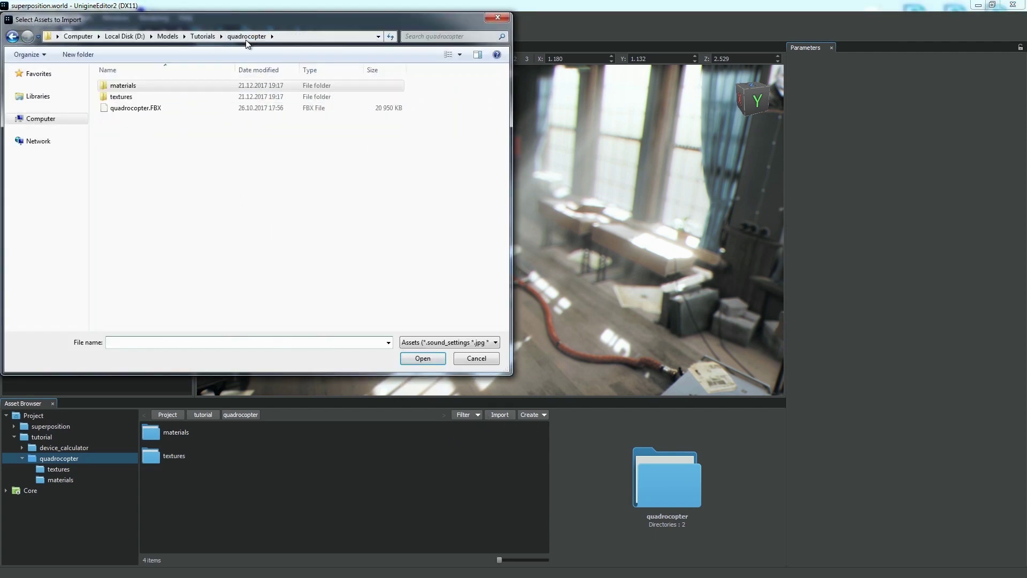
click(136, 109)
click(438, 360)
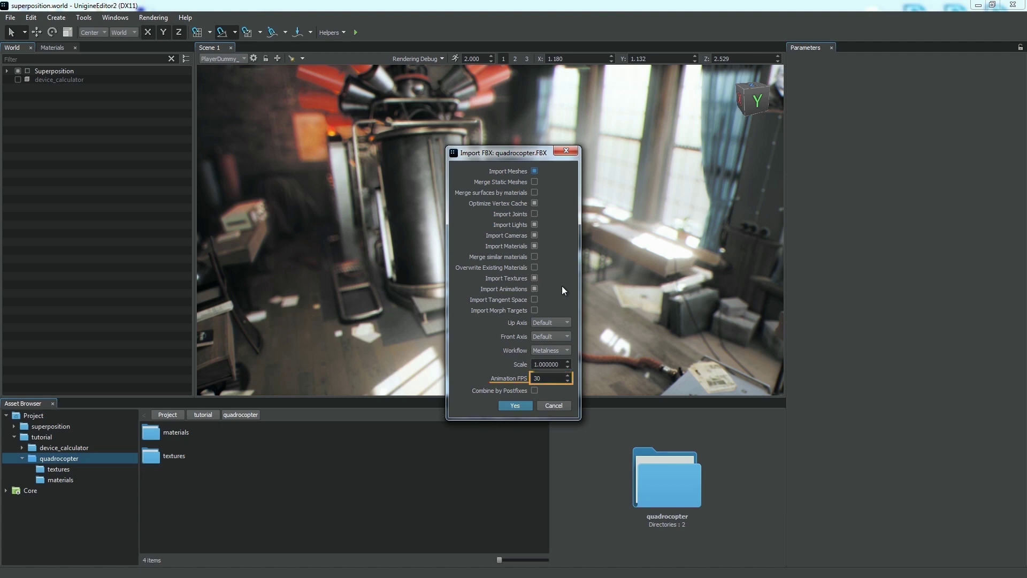
click(515, 405)
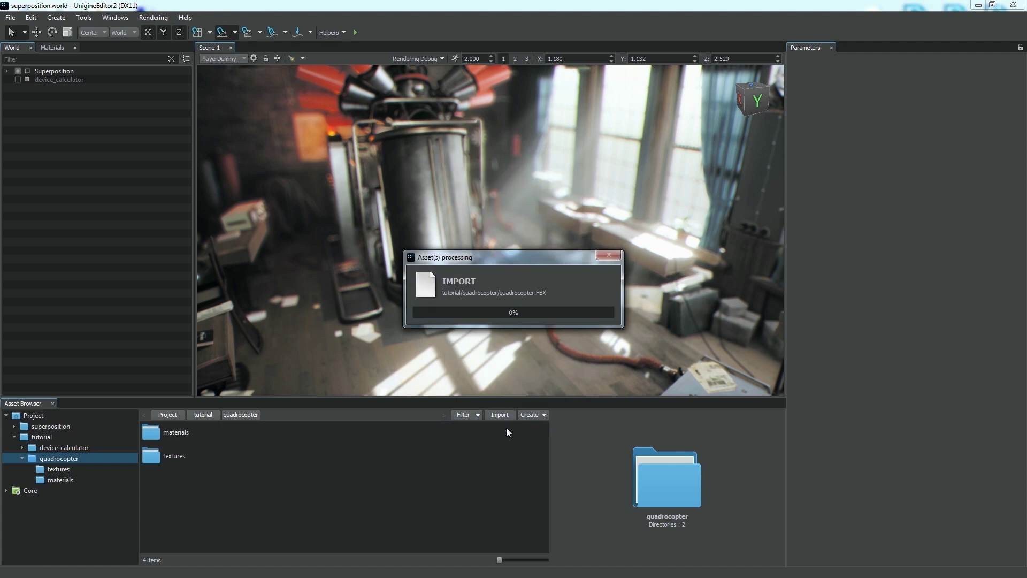
Step: Place quadrocopter.FBX in the scene and move it to the camera
drag(343, 448, 500, 355)
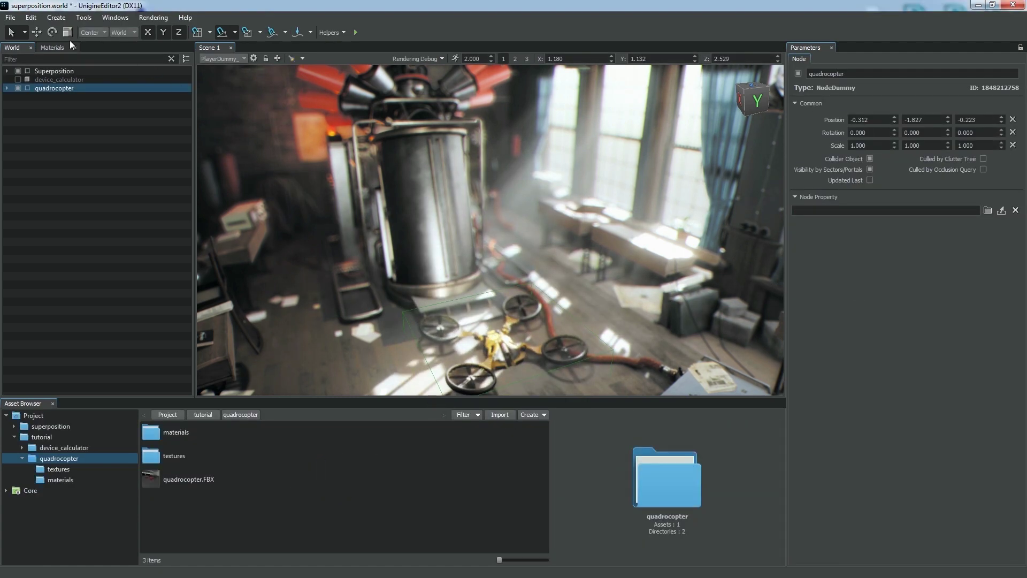
click(31, 17)
click(50, 64)
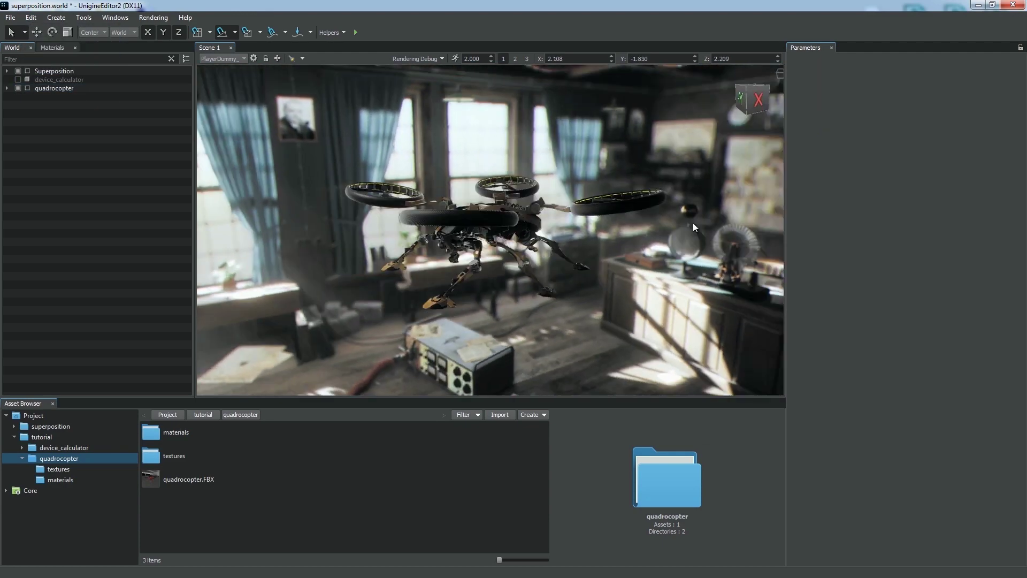
alt+drag(693, 222, 609, 223)
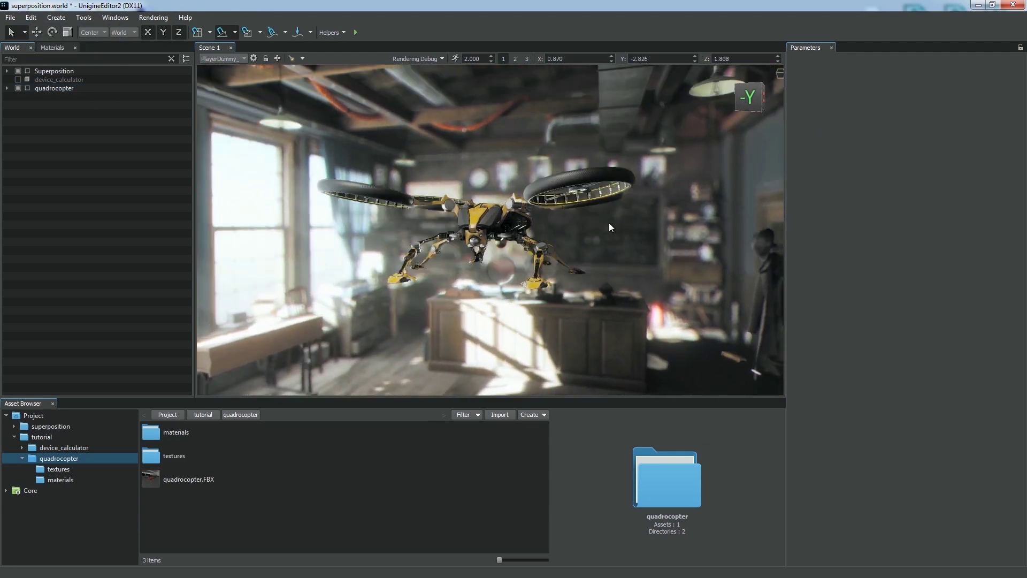
Step: Start the animation of the skinned mesh inside the quadrocopter node and turn on playback in the editor
click(7, 89)
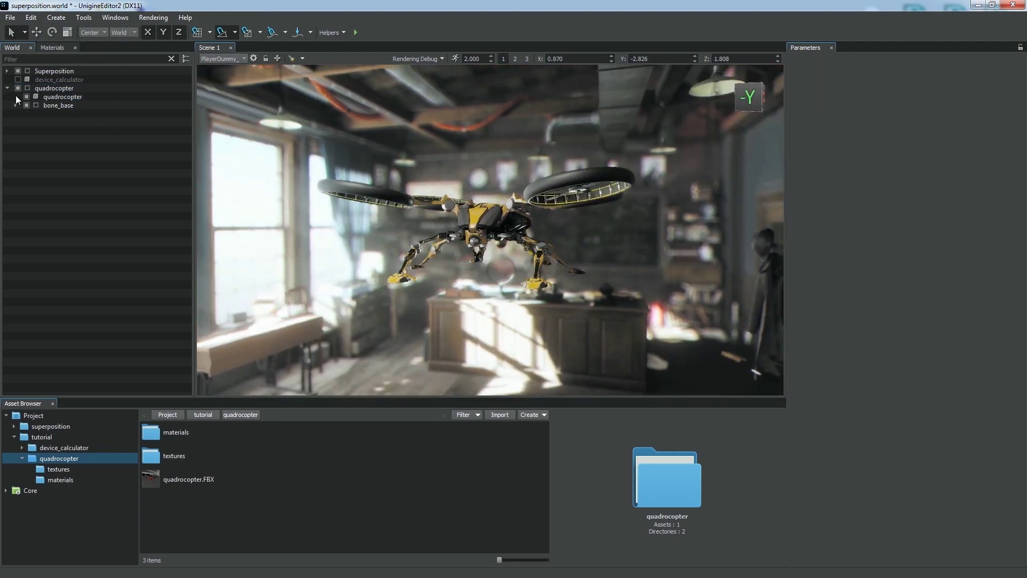
click(63, 98)
click(842, 59)
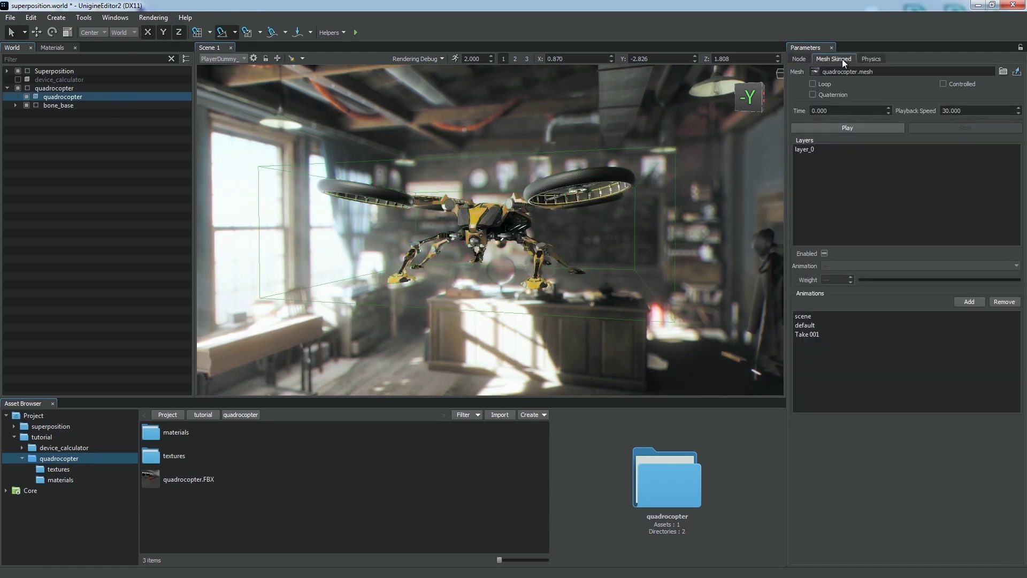
click(859, 130)
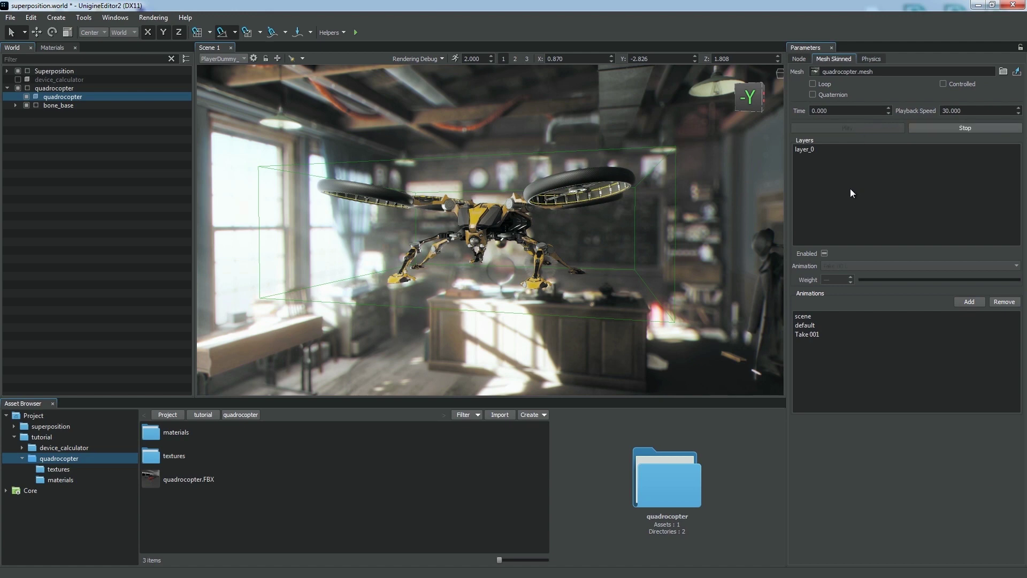
click(358, 32)
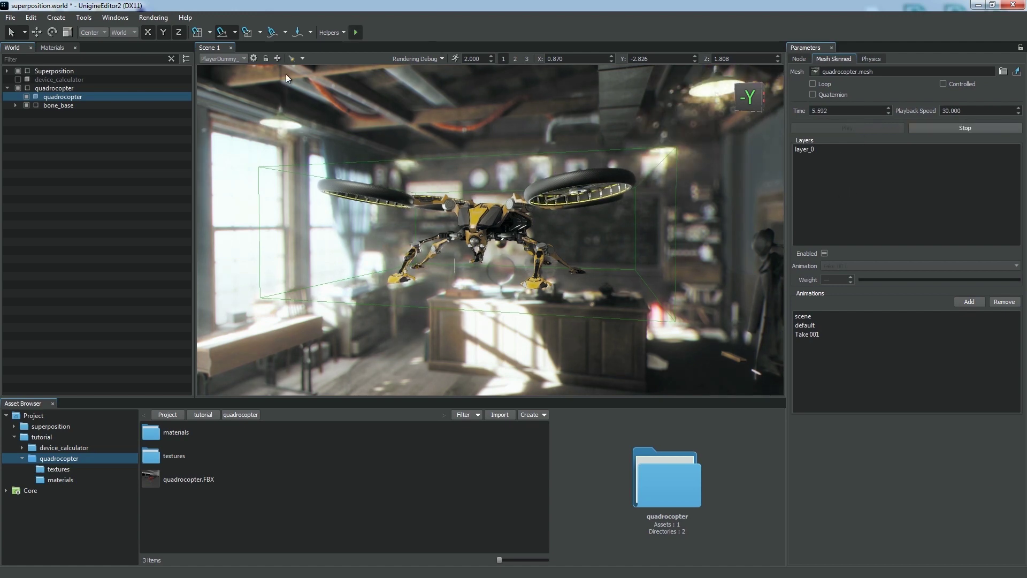
click(126, 182)
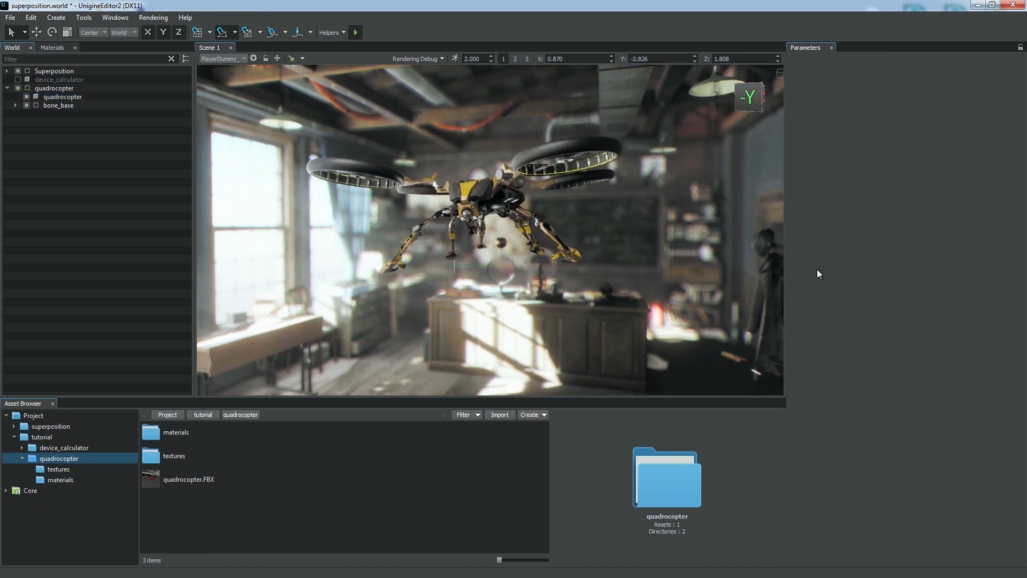
Step: Enable Loop for the quadrocopter skinned mesh, stop its animation, set Time to 0 and play it again
click(503, 214)
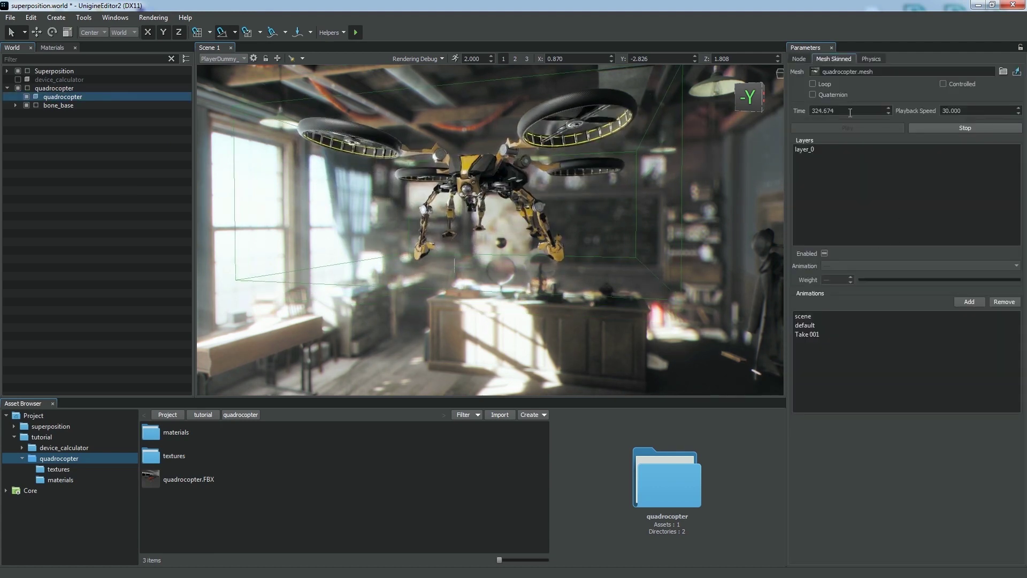
click(826, 82)
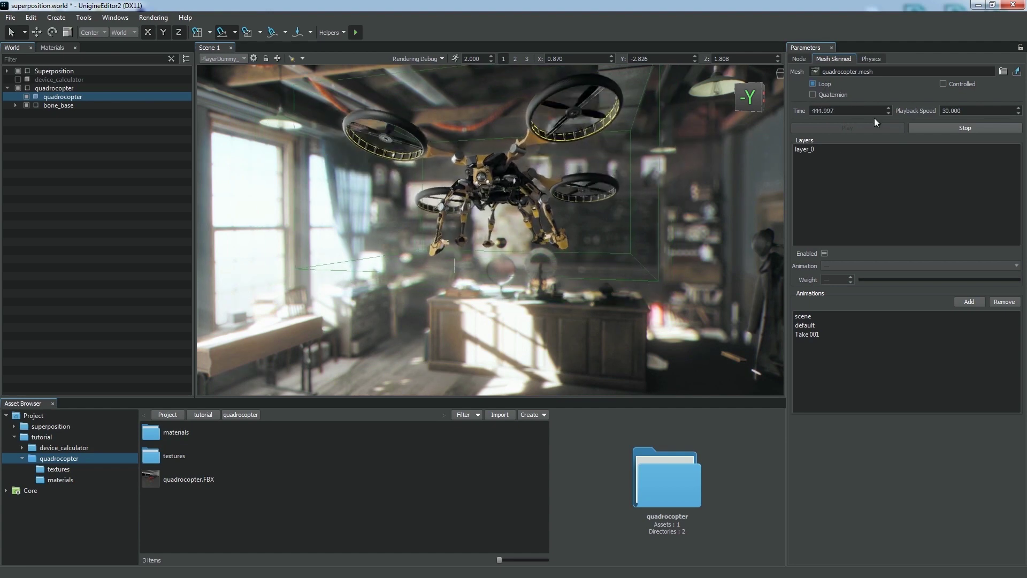
click(916, 127)
drag(840, 110, 804, 109)
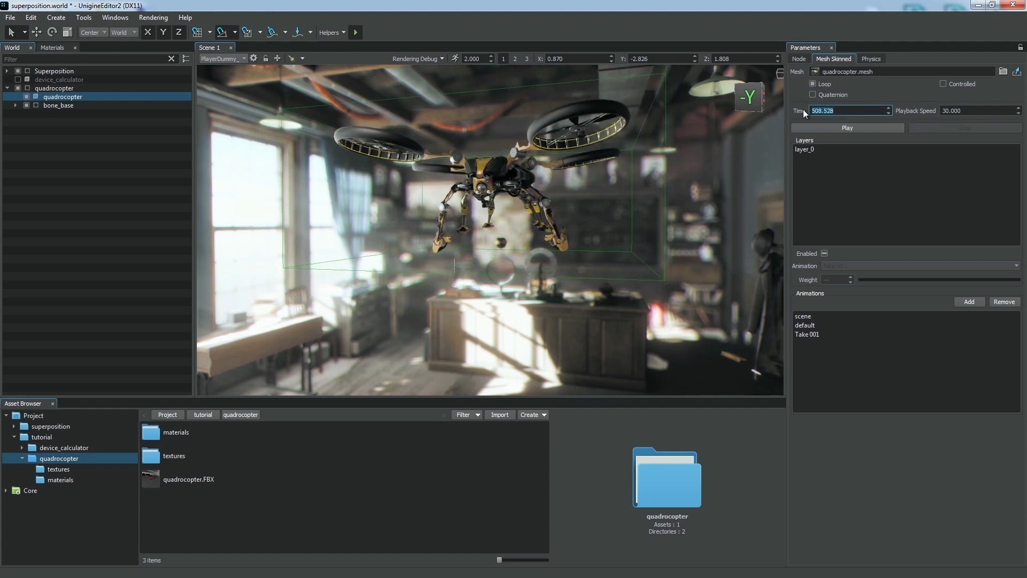
text(0)
click(847, 128)
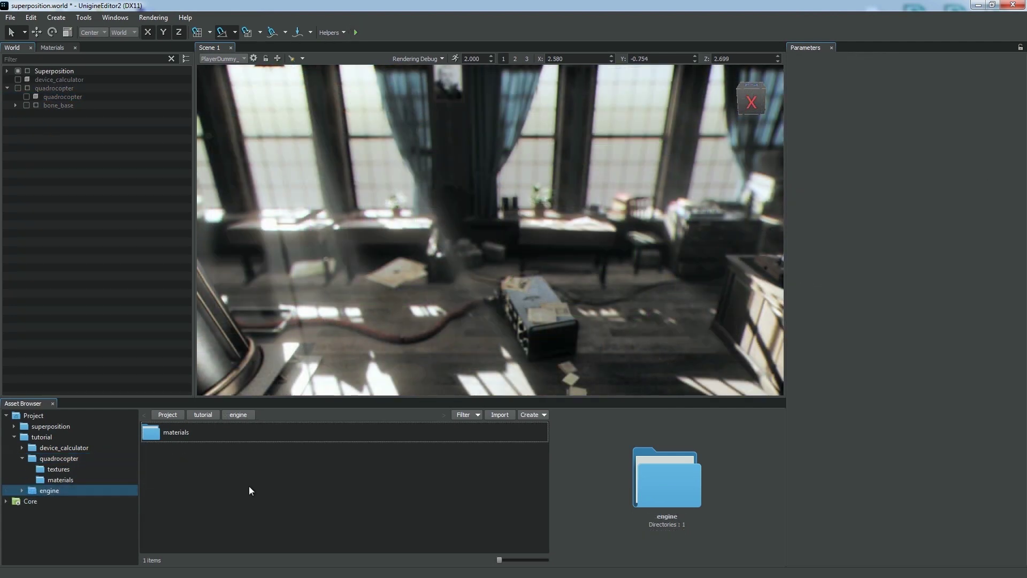
Step: Import engine.fbx into the tutorial/engine folder with the default import options
click(507, 416)
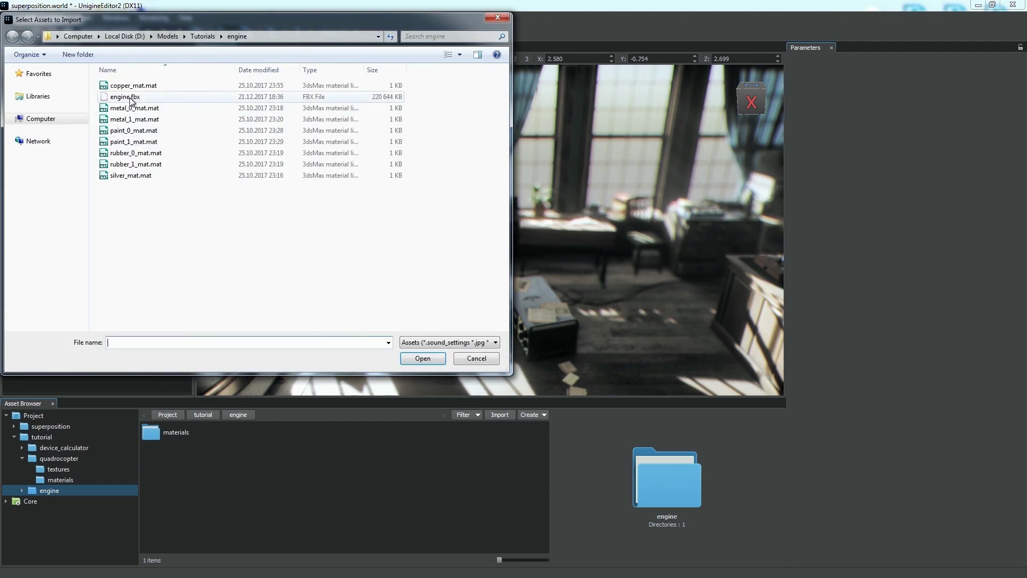
click(124, 96)
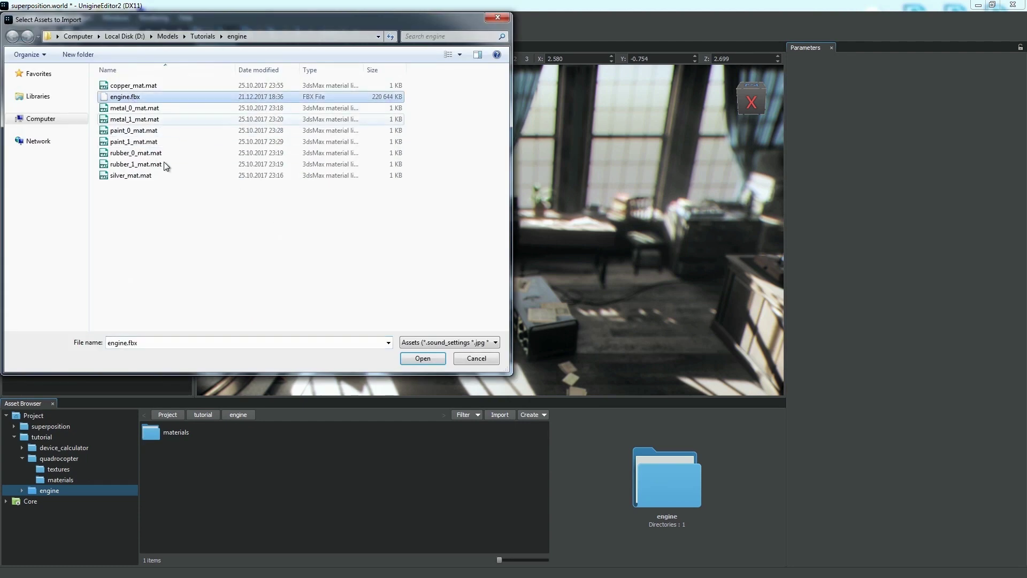
click(423, 359)
click(500, 390)
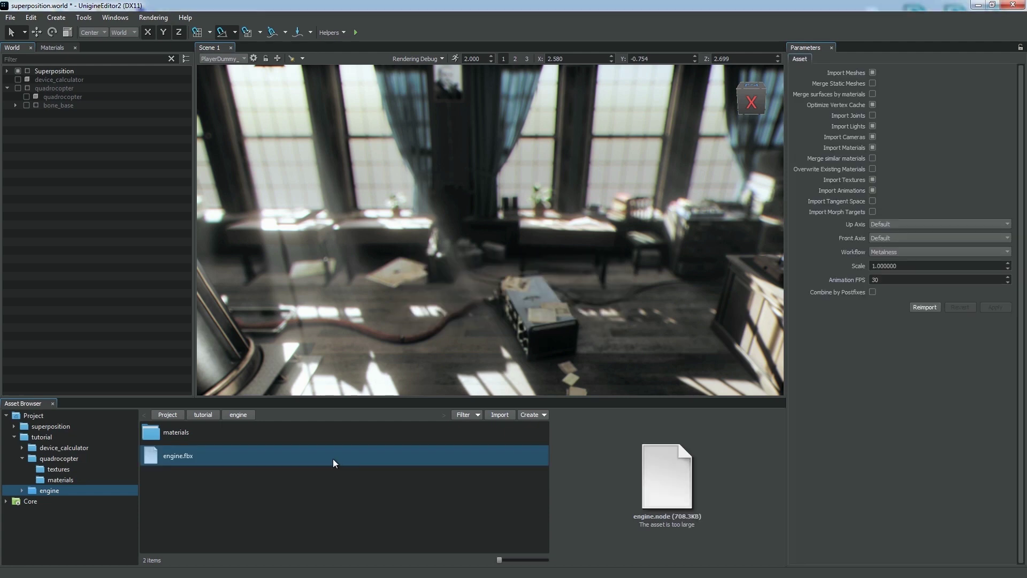
Step: Place engine.fbx in the scene above the floor, focus on it and examine its child nodes
drag(332, 458, 462, 152)
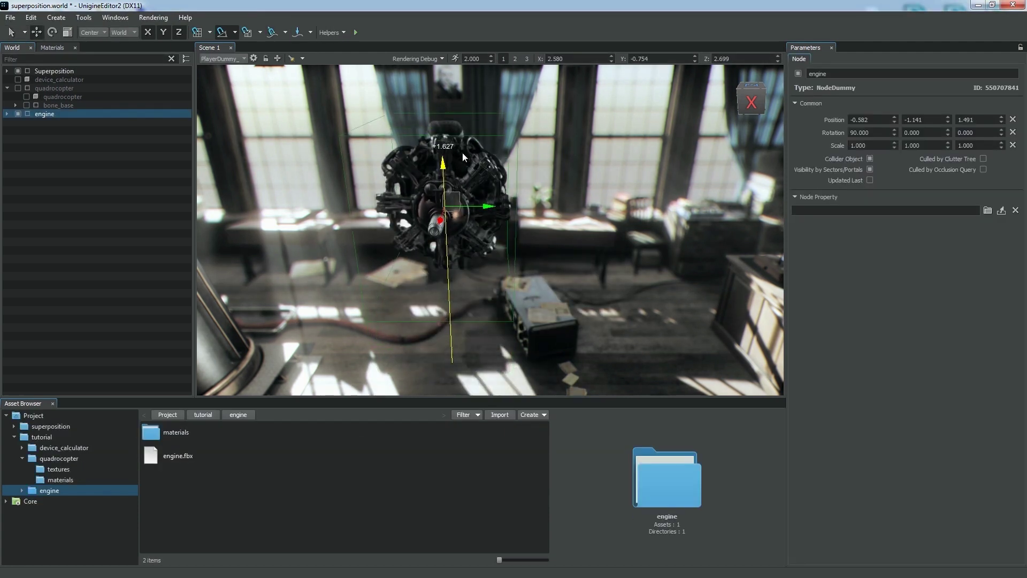
key(f)
click(6, 113)
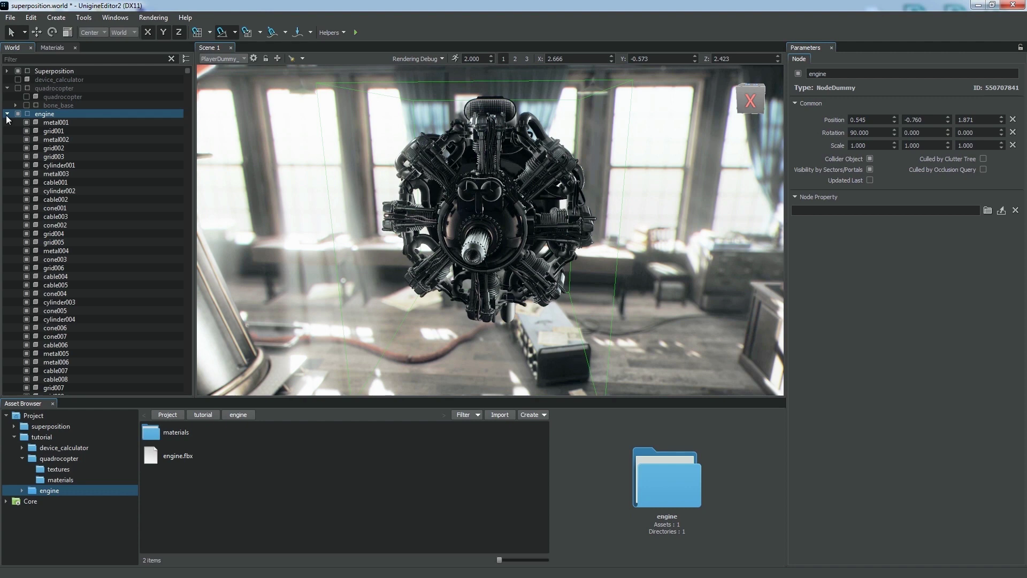
mouse_move(188, 72)
mouse_down()
mouse_move(183, 394)
mouse_move(182, 68)
mouse_up()
click(7, 114)
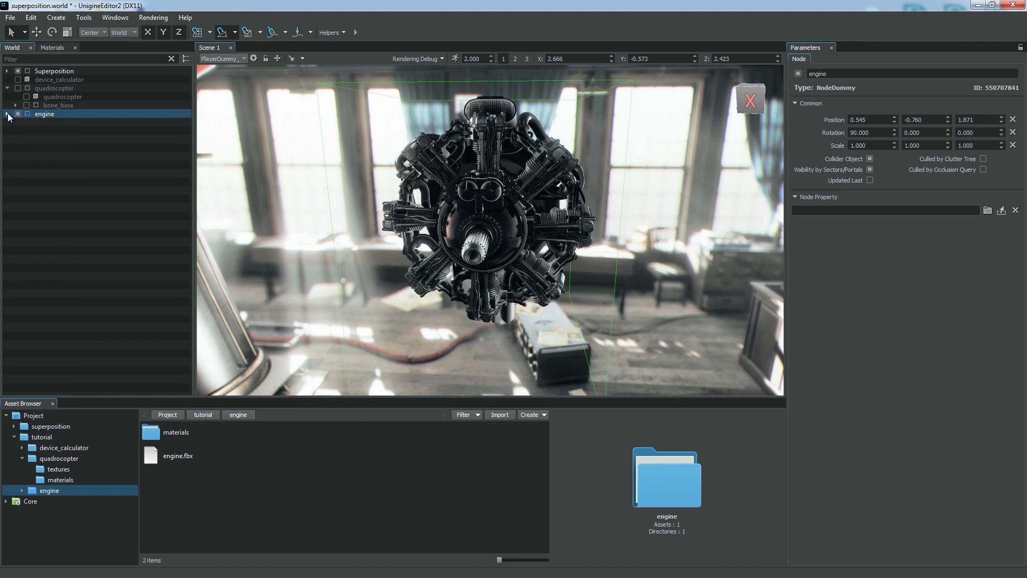
Step: Delete the engine node from the world
right_click(39, 114)
click(53, 221)
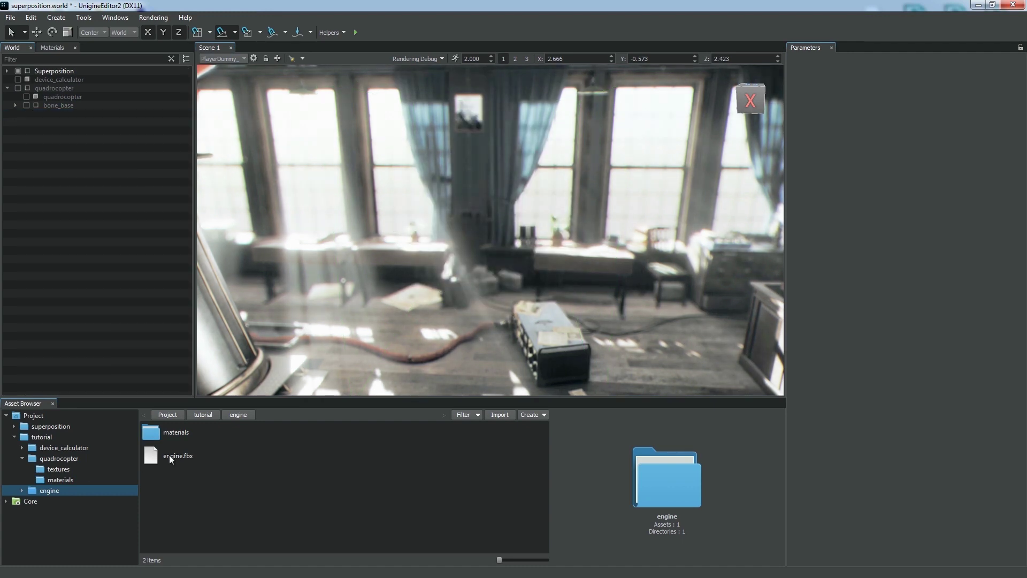
Step: Enable Merge Static Meshes in the import options of engine.fbx and apply the change
click(169, 455)
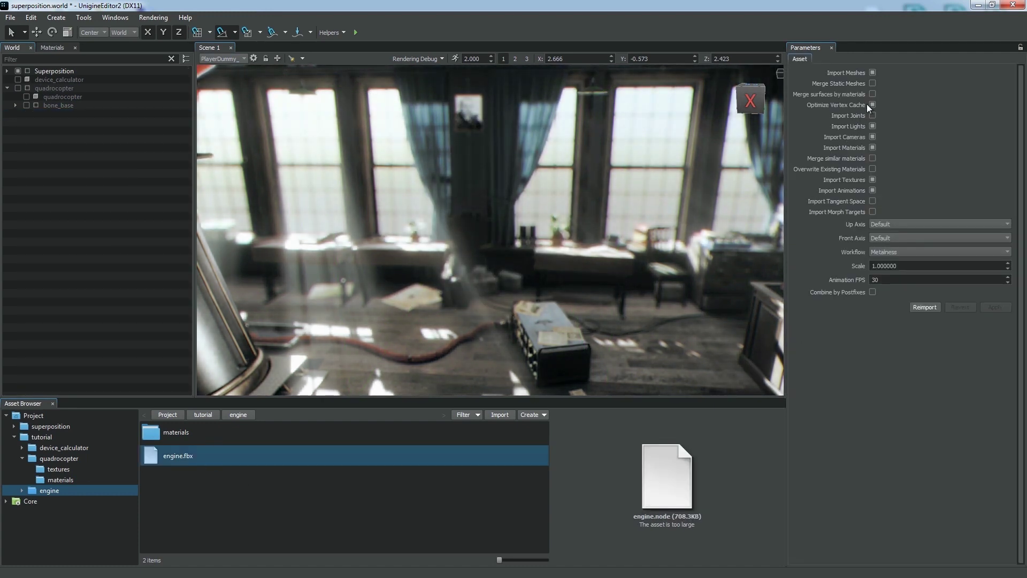
click(873, 83)
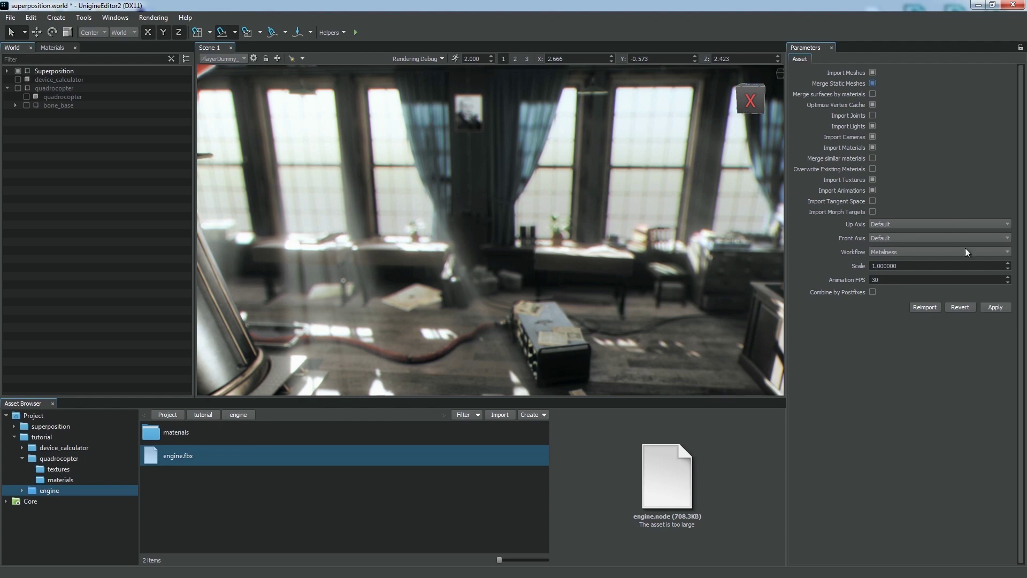
click(994, 307)
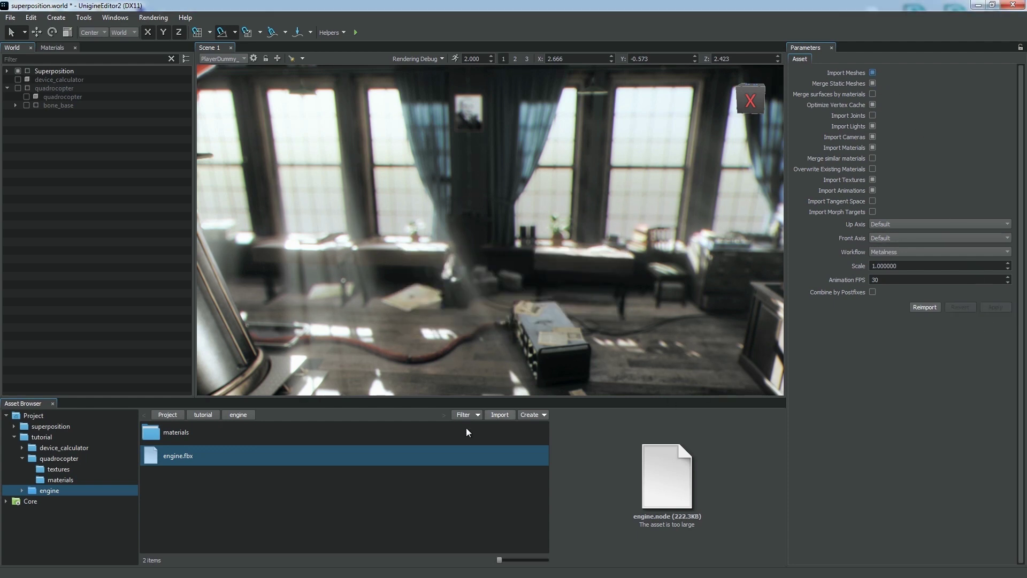
Step: Place engine.fbx in the scene to examine the merged mesh and its surface list, and delete the engine node
drag(416, 452, 421, 359)
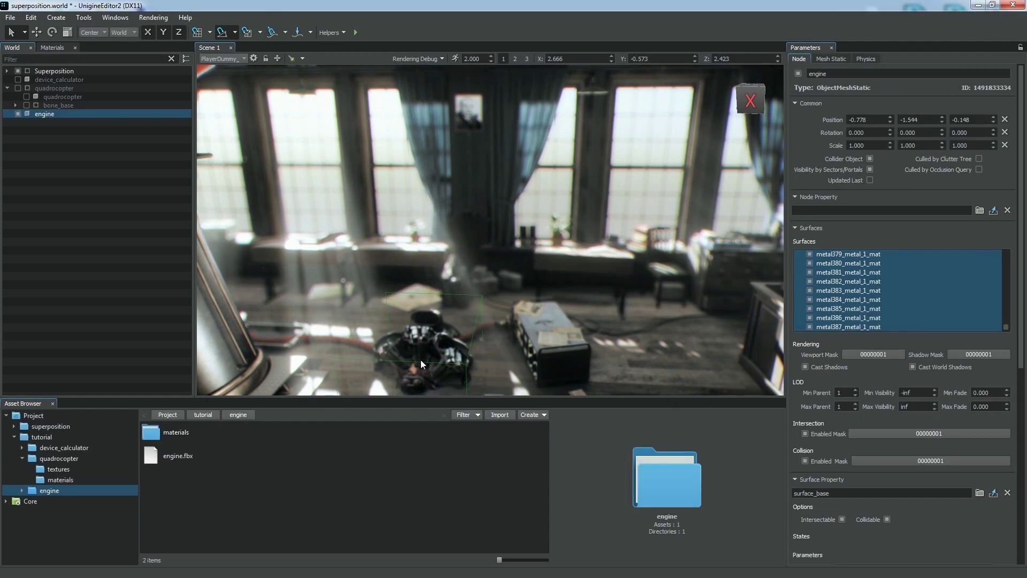
click(40, 18)
click(53, 63)
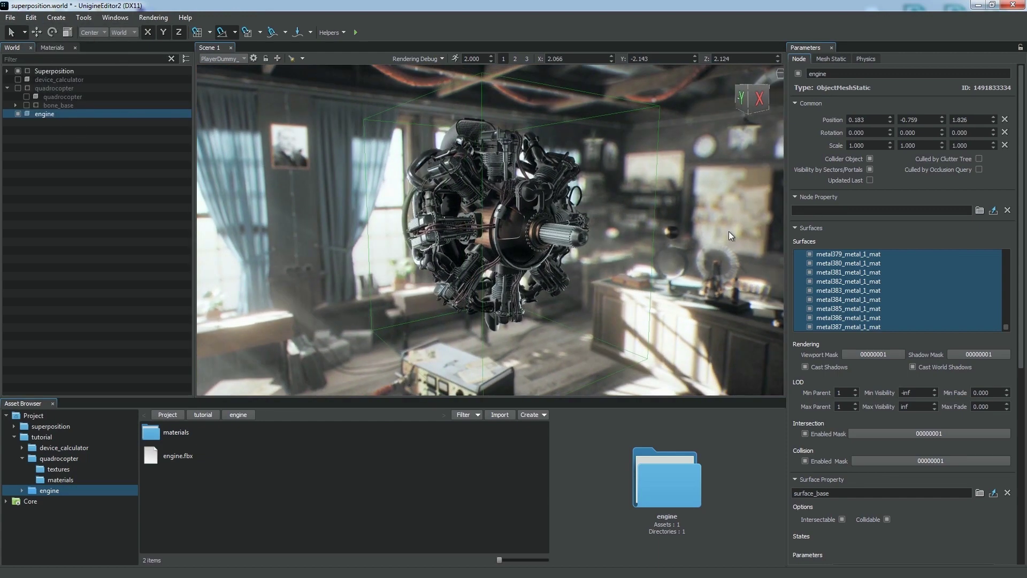
drag(1006, 326, 1017, 264)
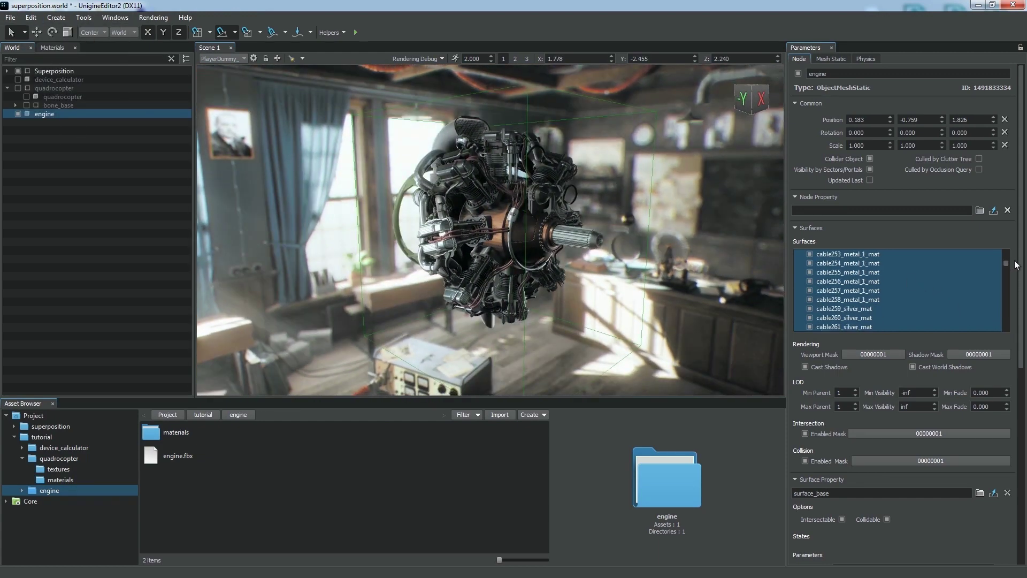
right_click(57, 114)
click(85, 267)
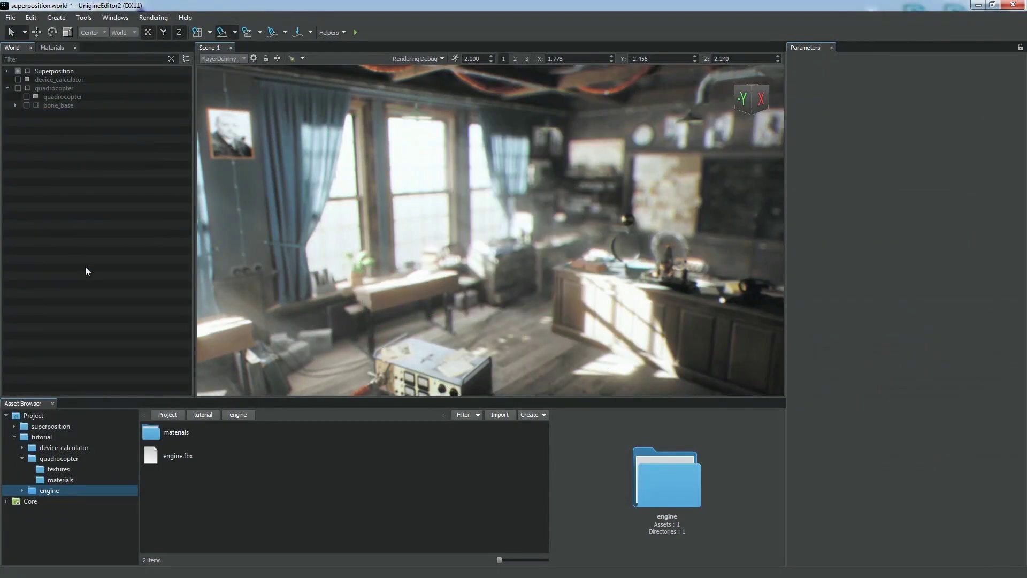
Step: Enable Merge surfaces by materials in the import options of engine.fbx and apply the change
click(171, 457)
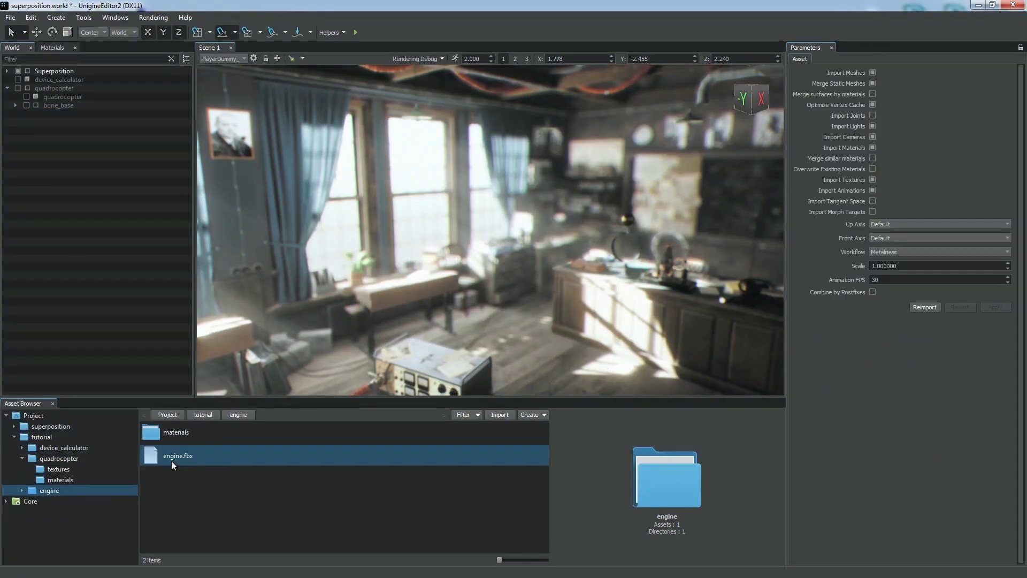
click(873, 94)
click(985, 307)
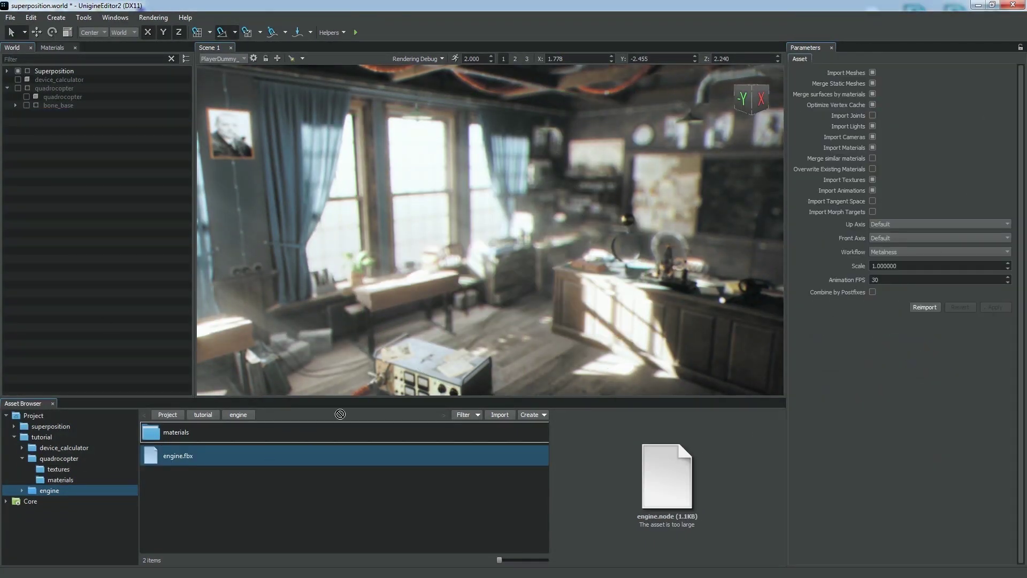
Step: Place the engine.fbx model in the scene above the floor, focus on it and examine its surfaces merged by material
drag(340, 414, 509, 358)
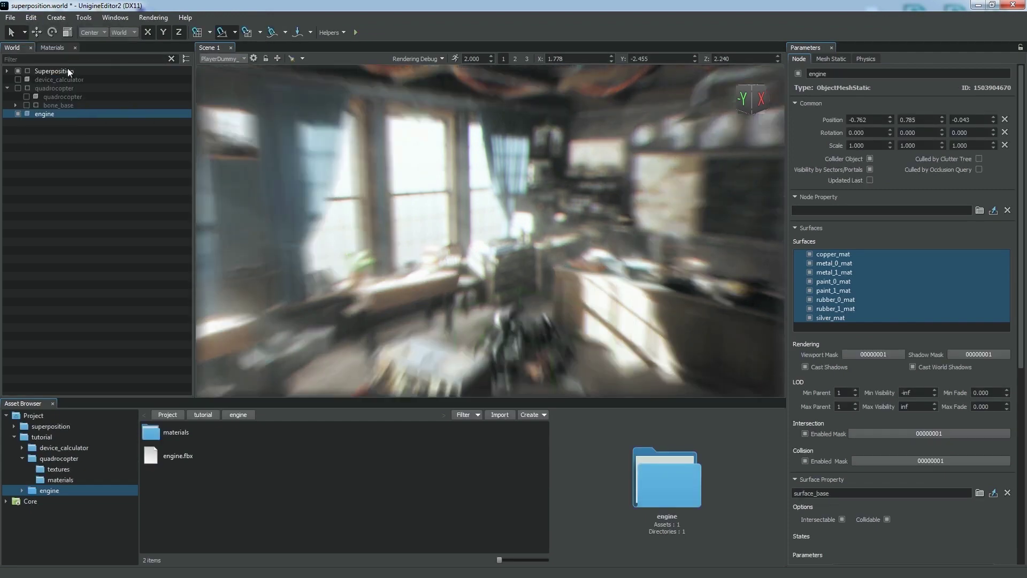
click(833, 255)
click(833, 291)
click(831, 317)
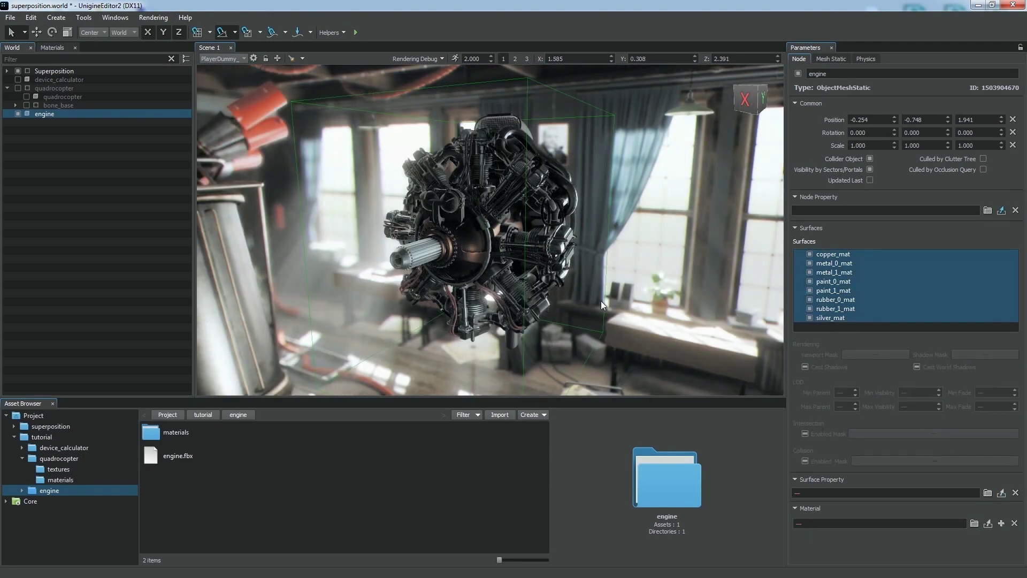
Step: Turn on the Object Wireframe helper and view the selected engine from another side
click(332, 32)
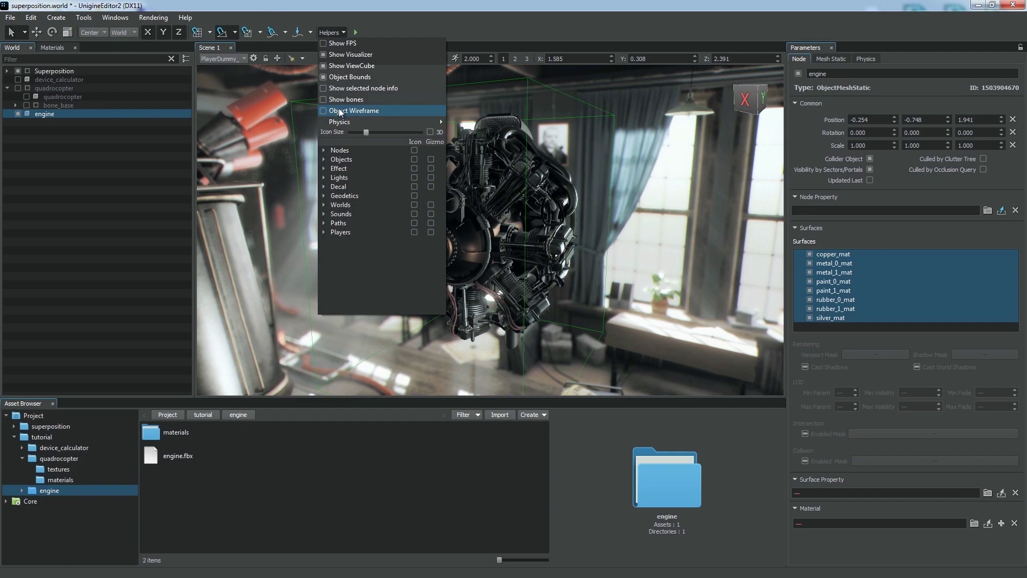
click(339, 111)
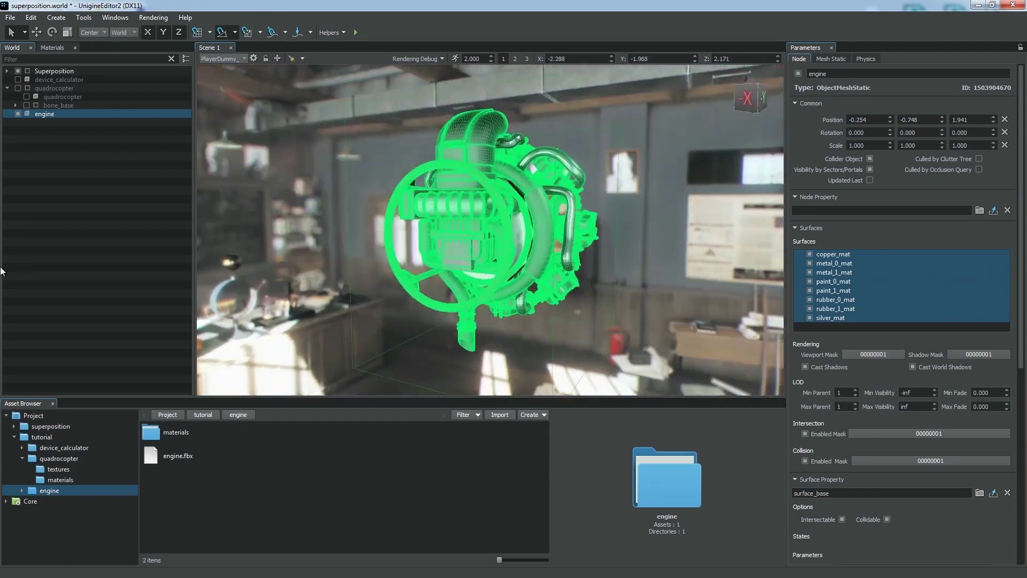